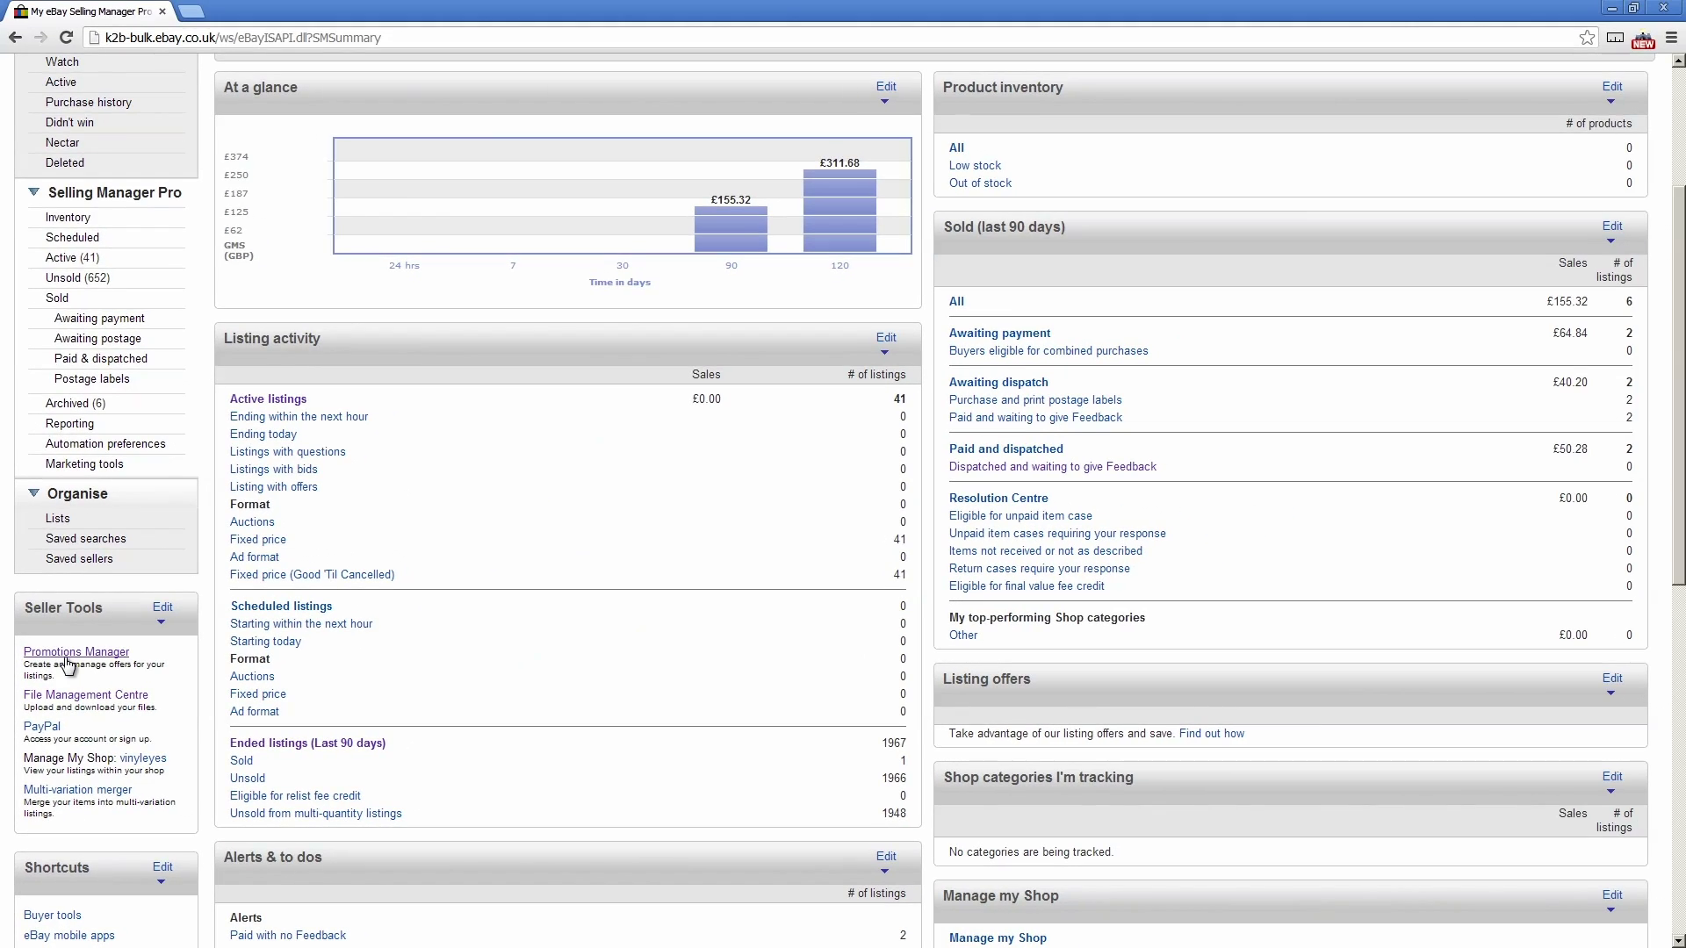
Open the Promotions Manager and start creating an Increase order size offer.
click(148, 494)
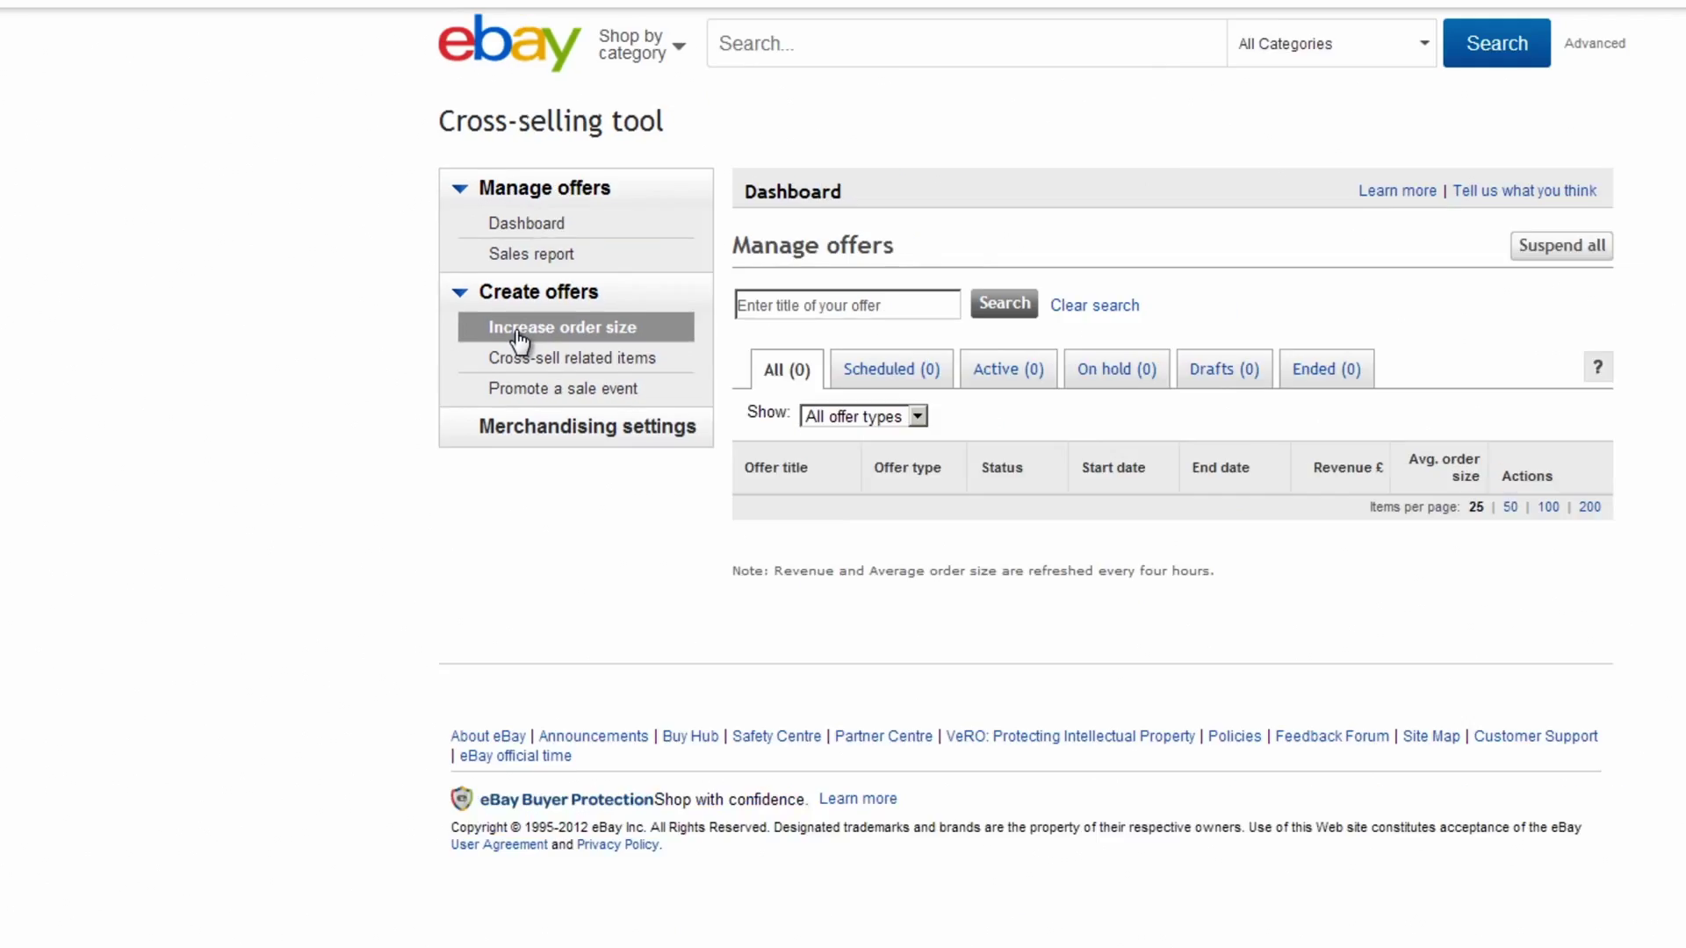
click(518, 338)
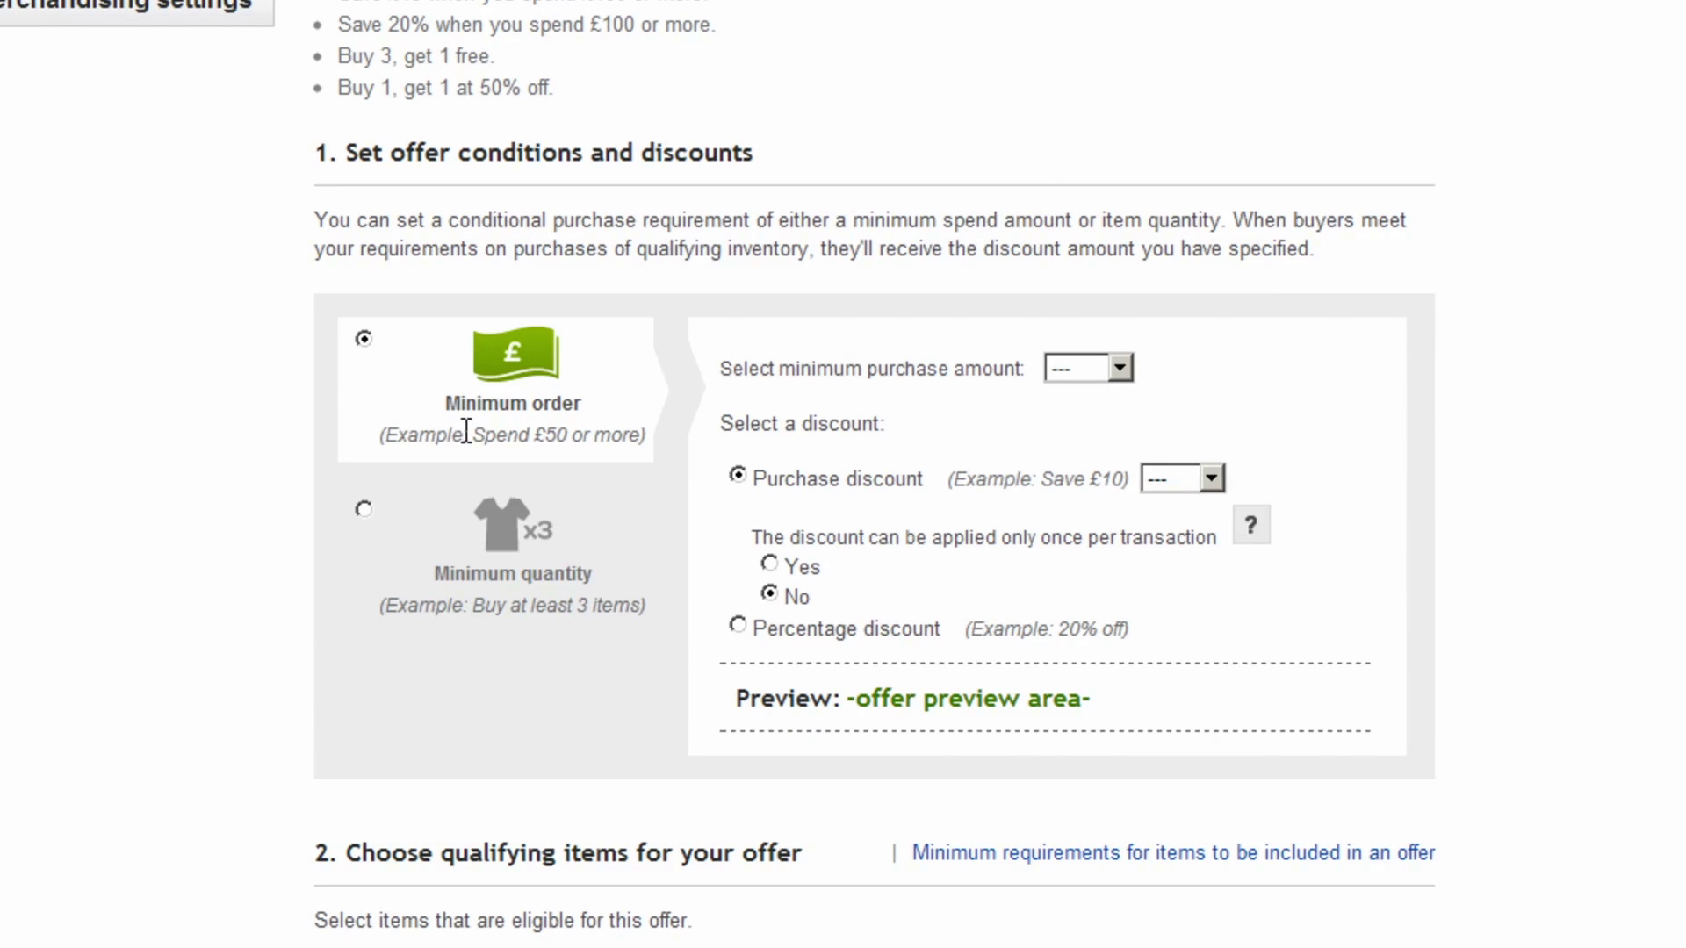
Base the offer condition on minimum quantity and require a purchase of 2 items.
click(363, 511)
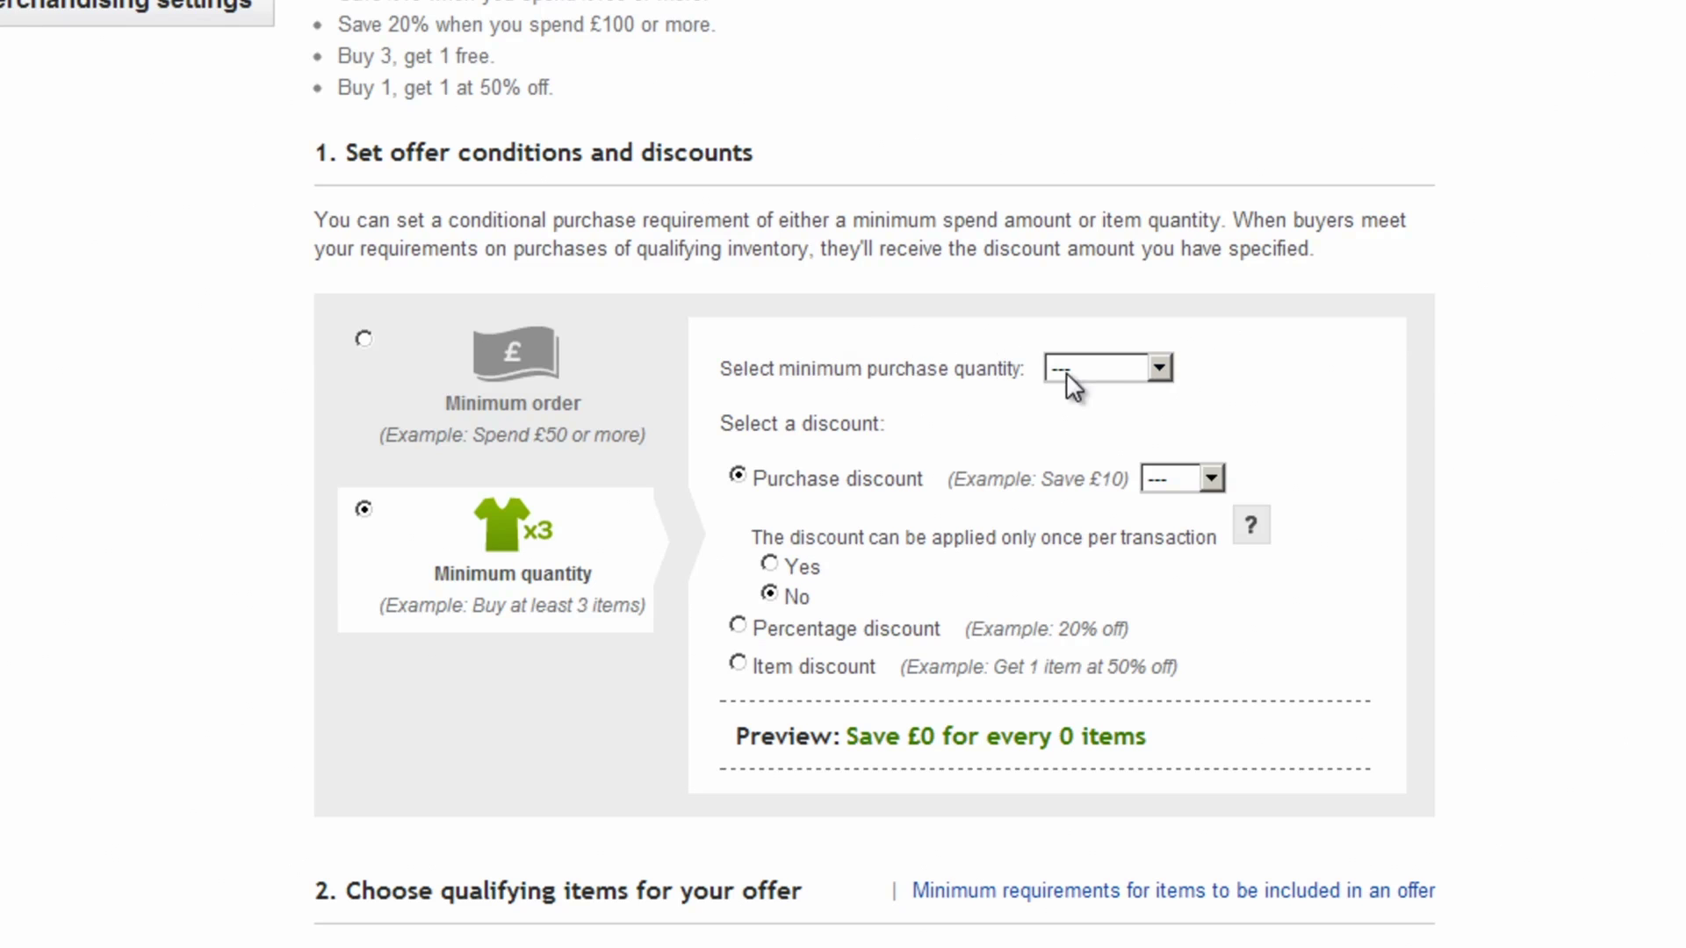
click(1161, 367)
click(1133, 449)
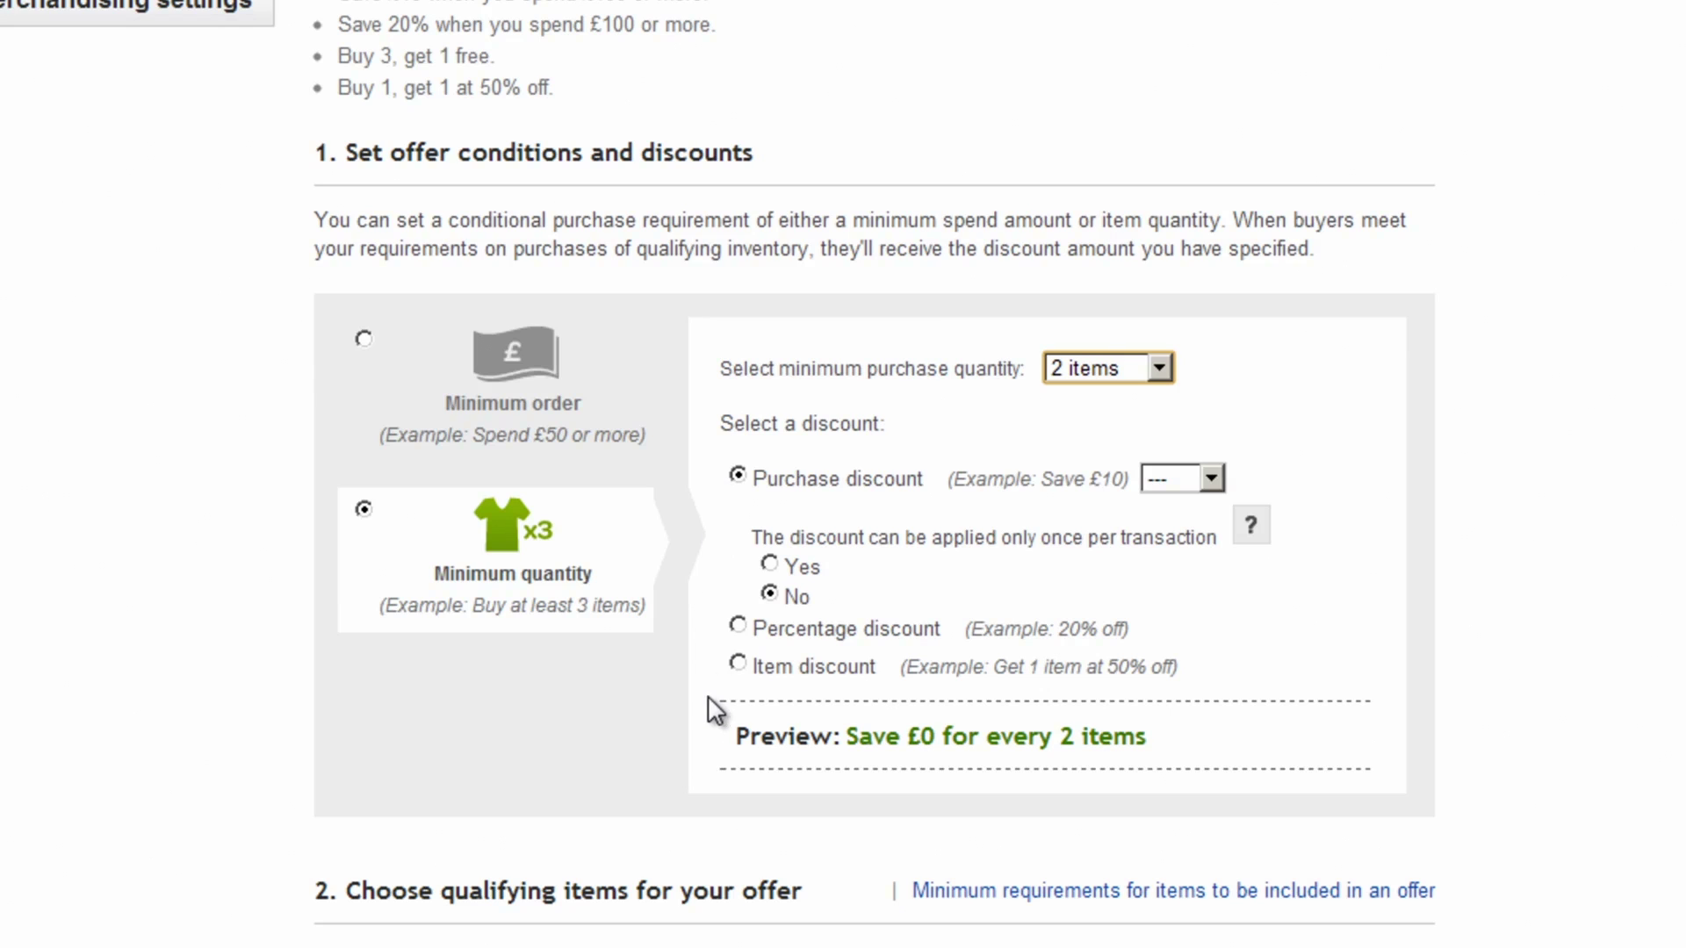
Set an item discount of 25% on 1 item, applied only once per transaction.
click(739, 664)
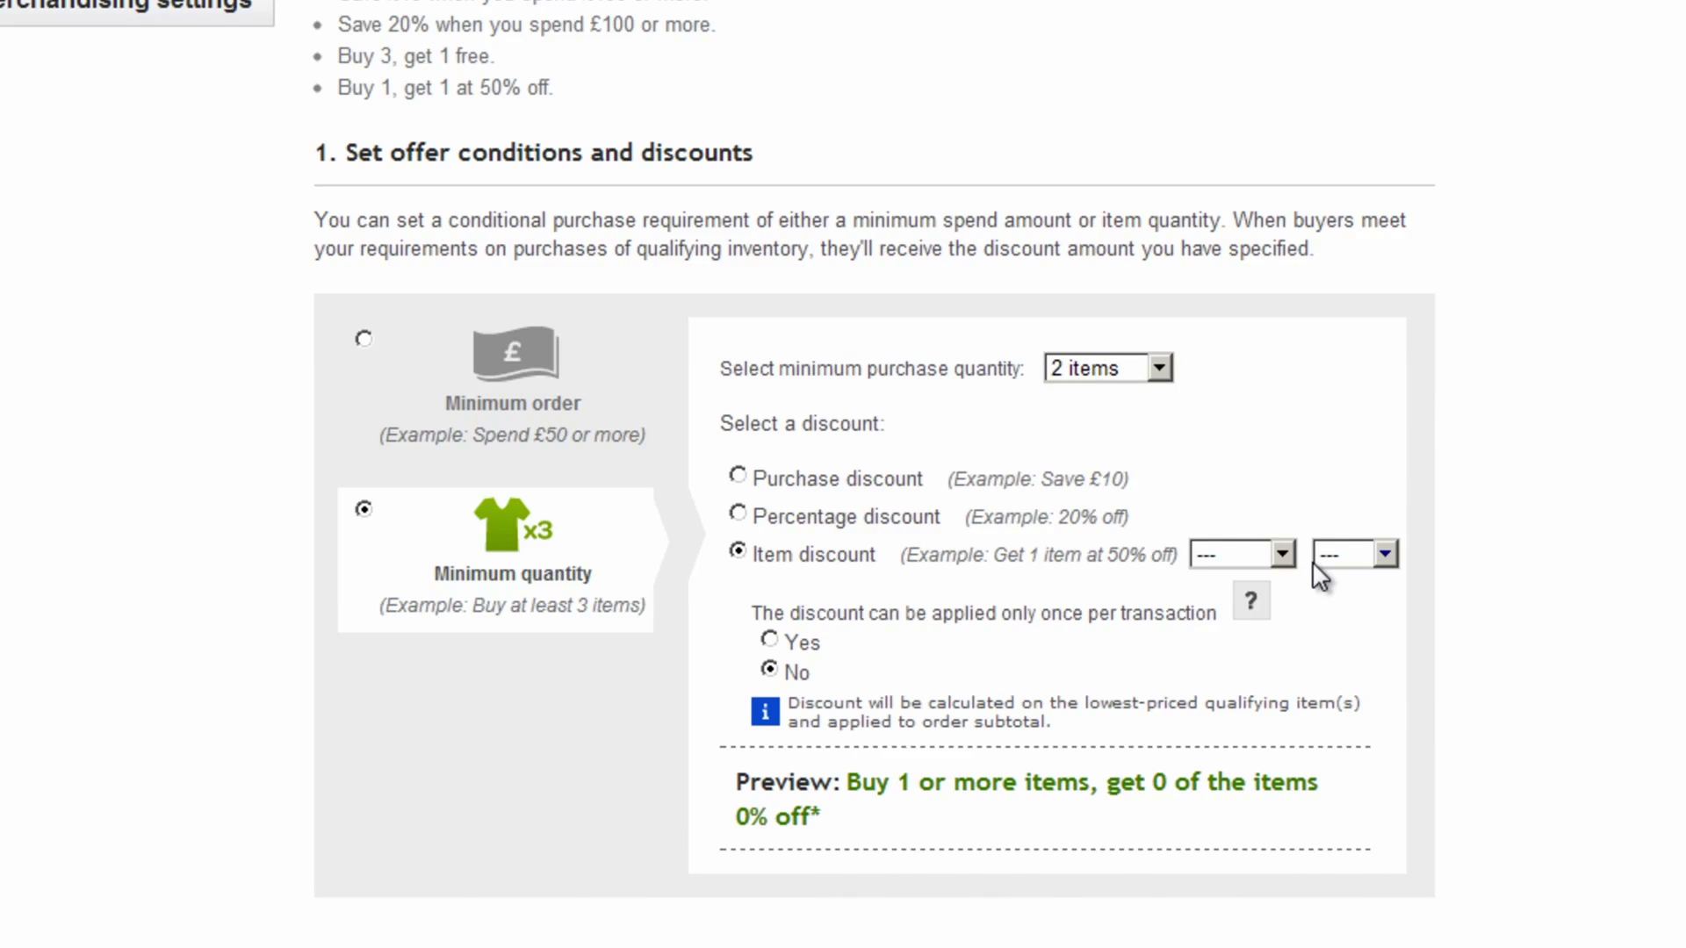
click(1284, 553)
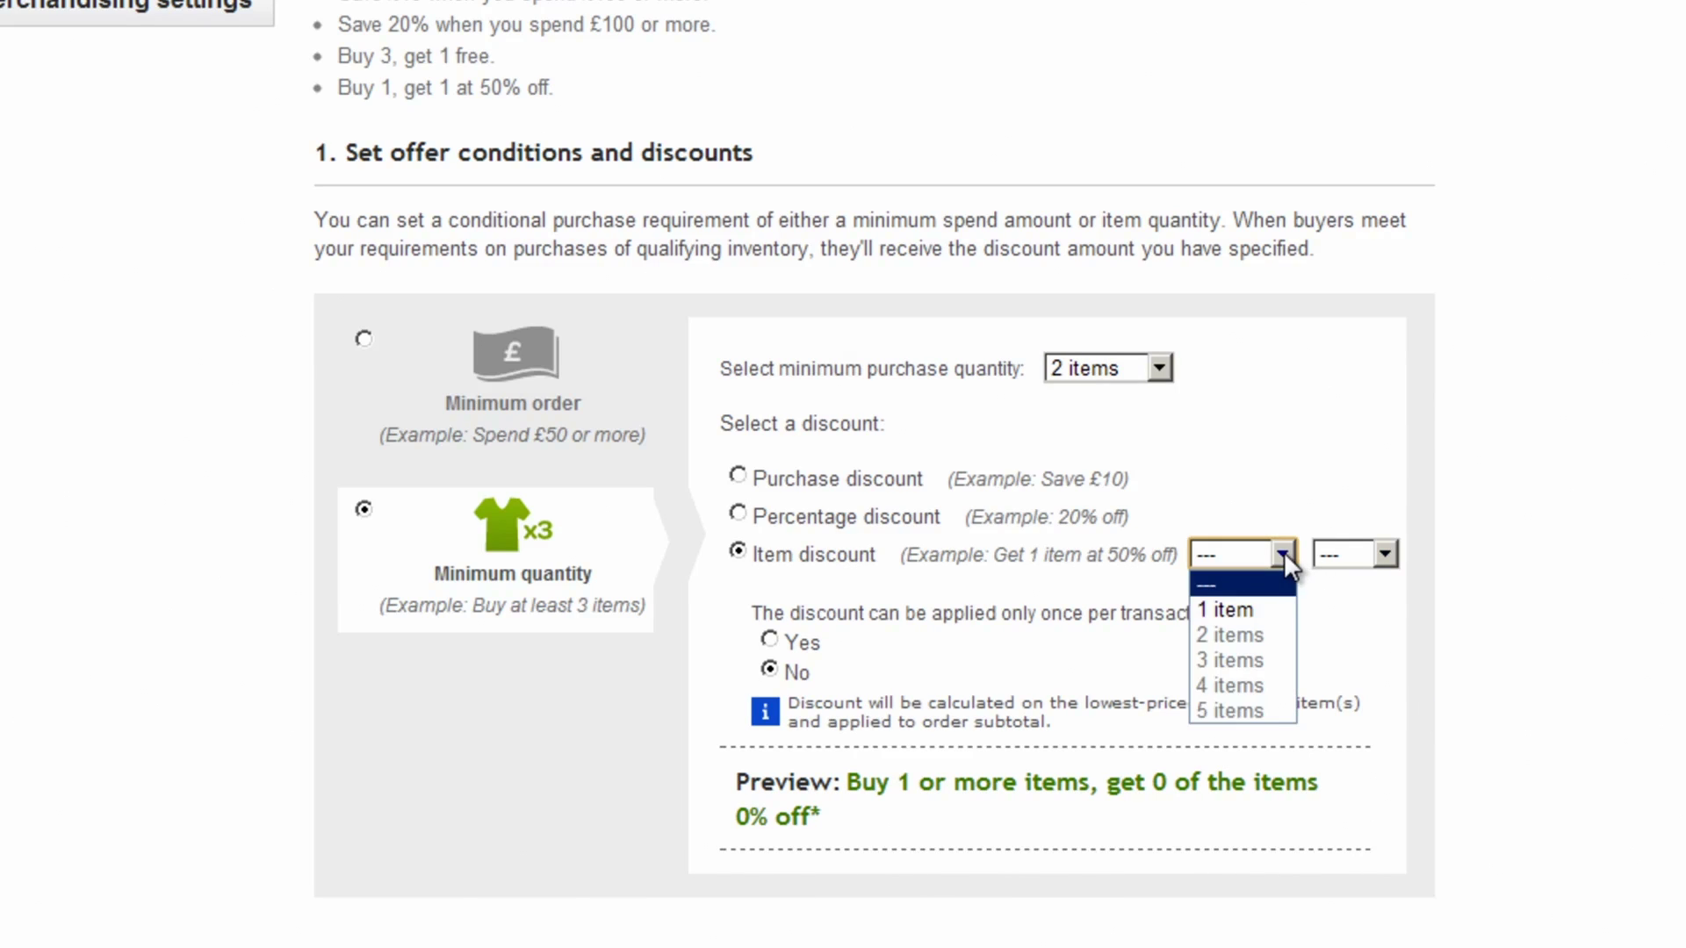
click(1265, 603)
click(1386, 554)
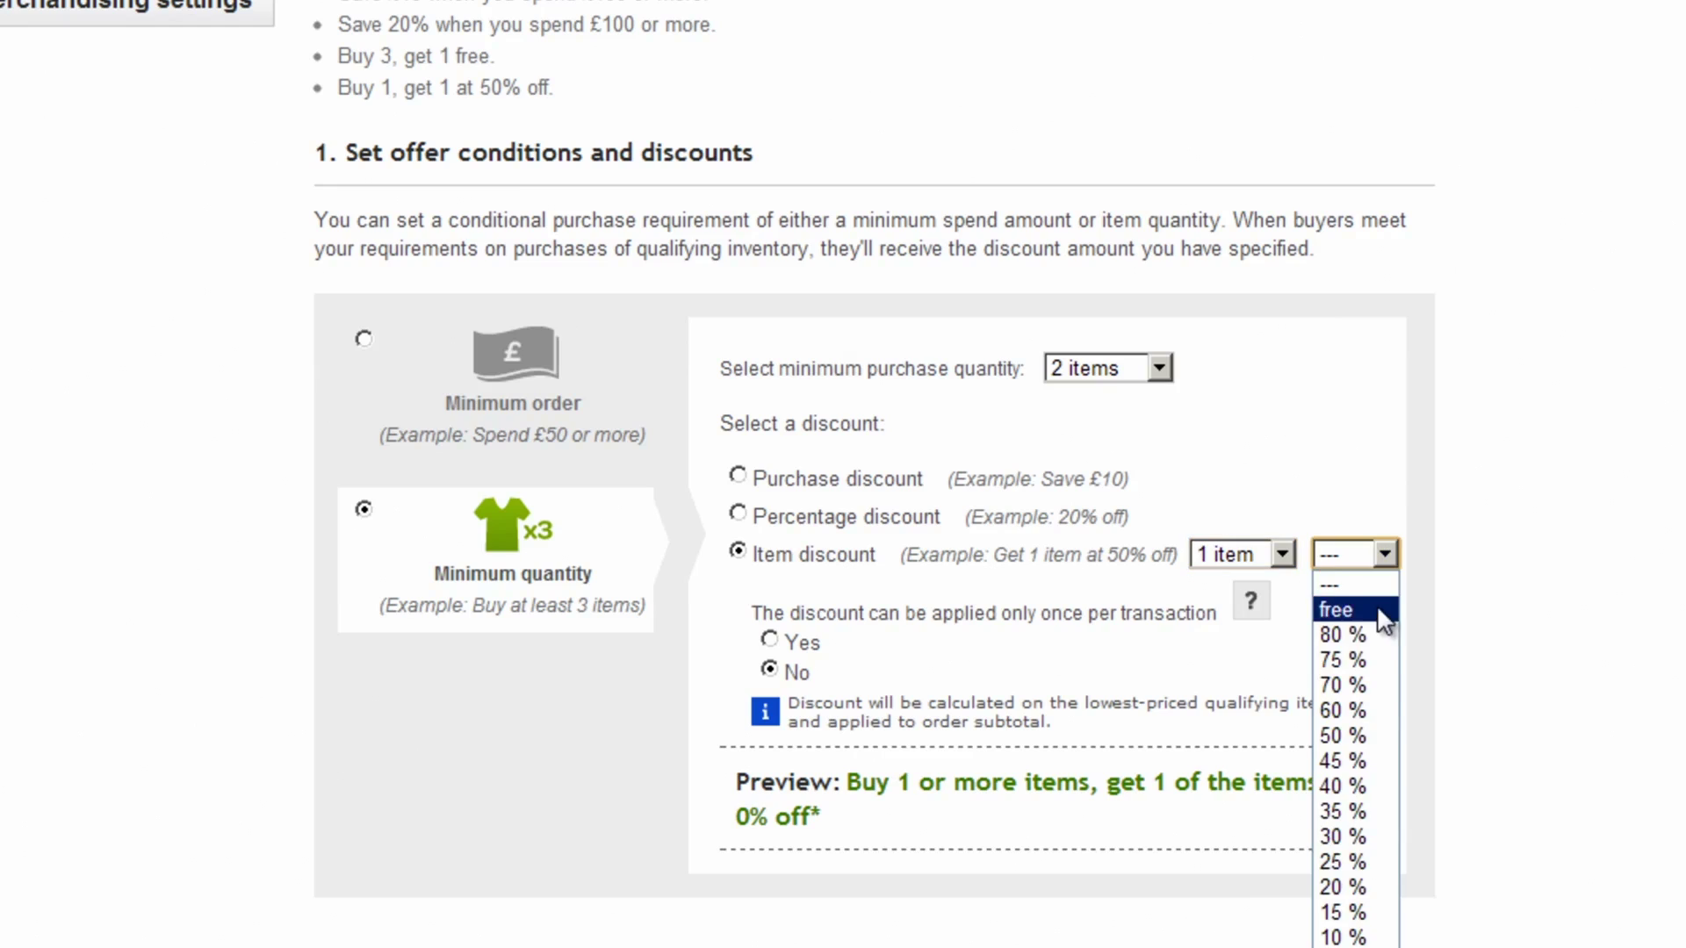
click(1341, 861)
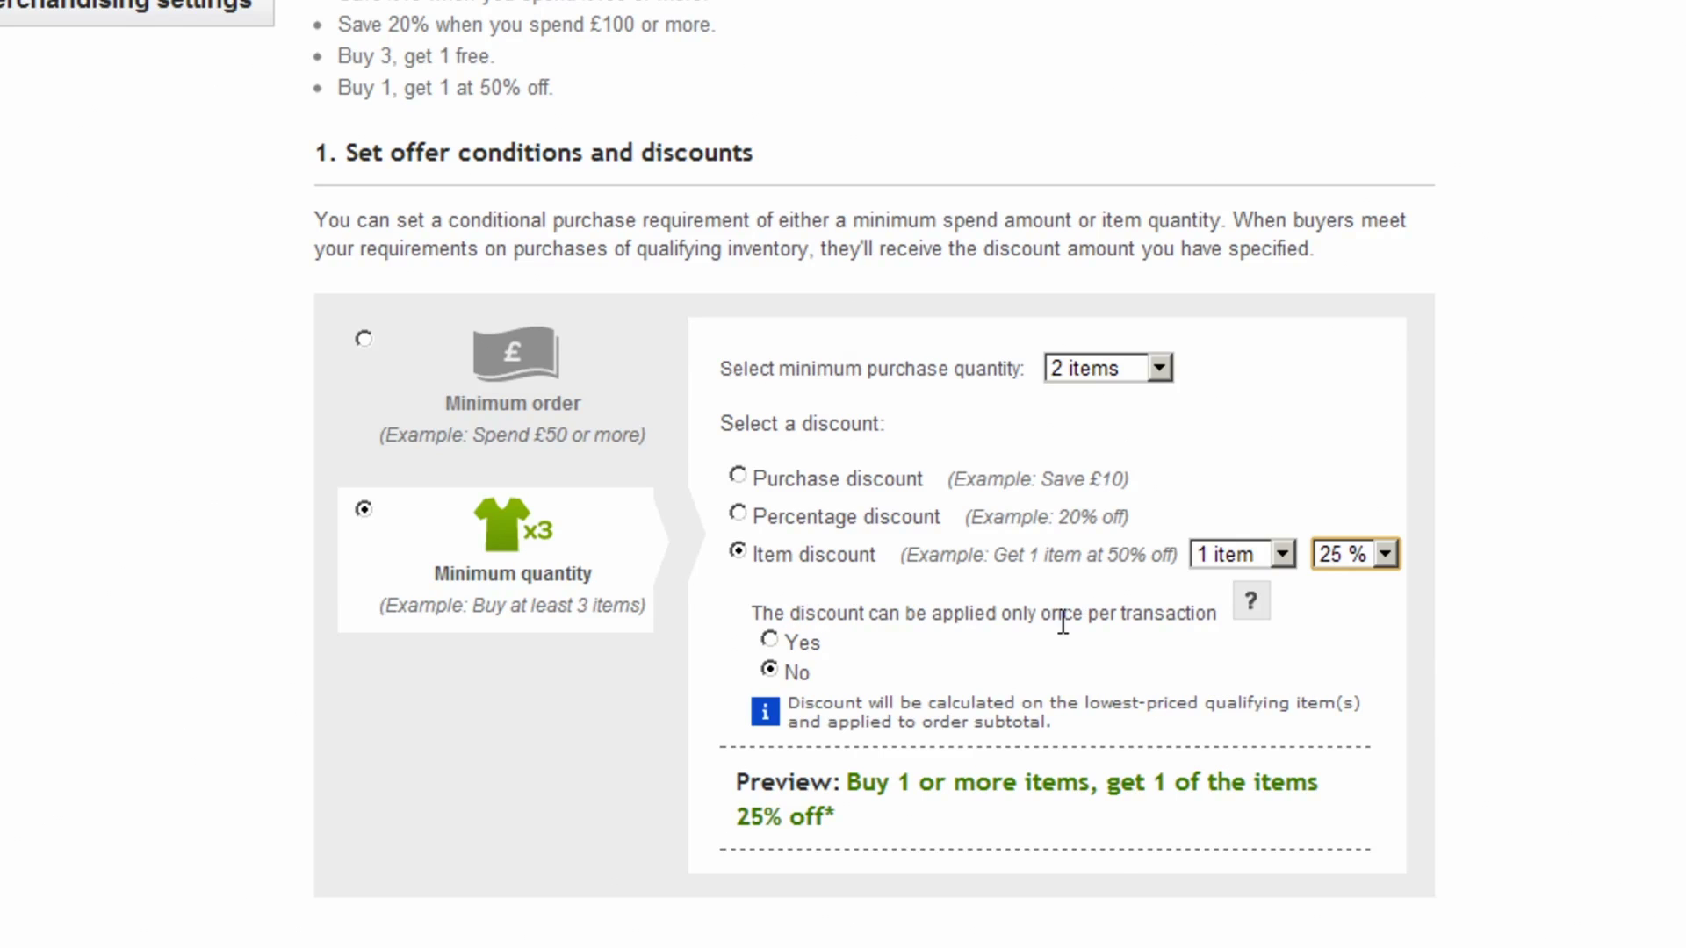
click(770, 639)
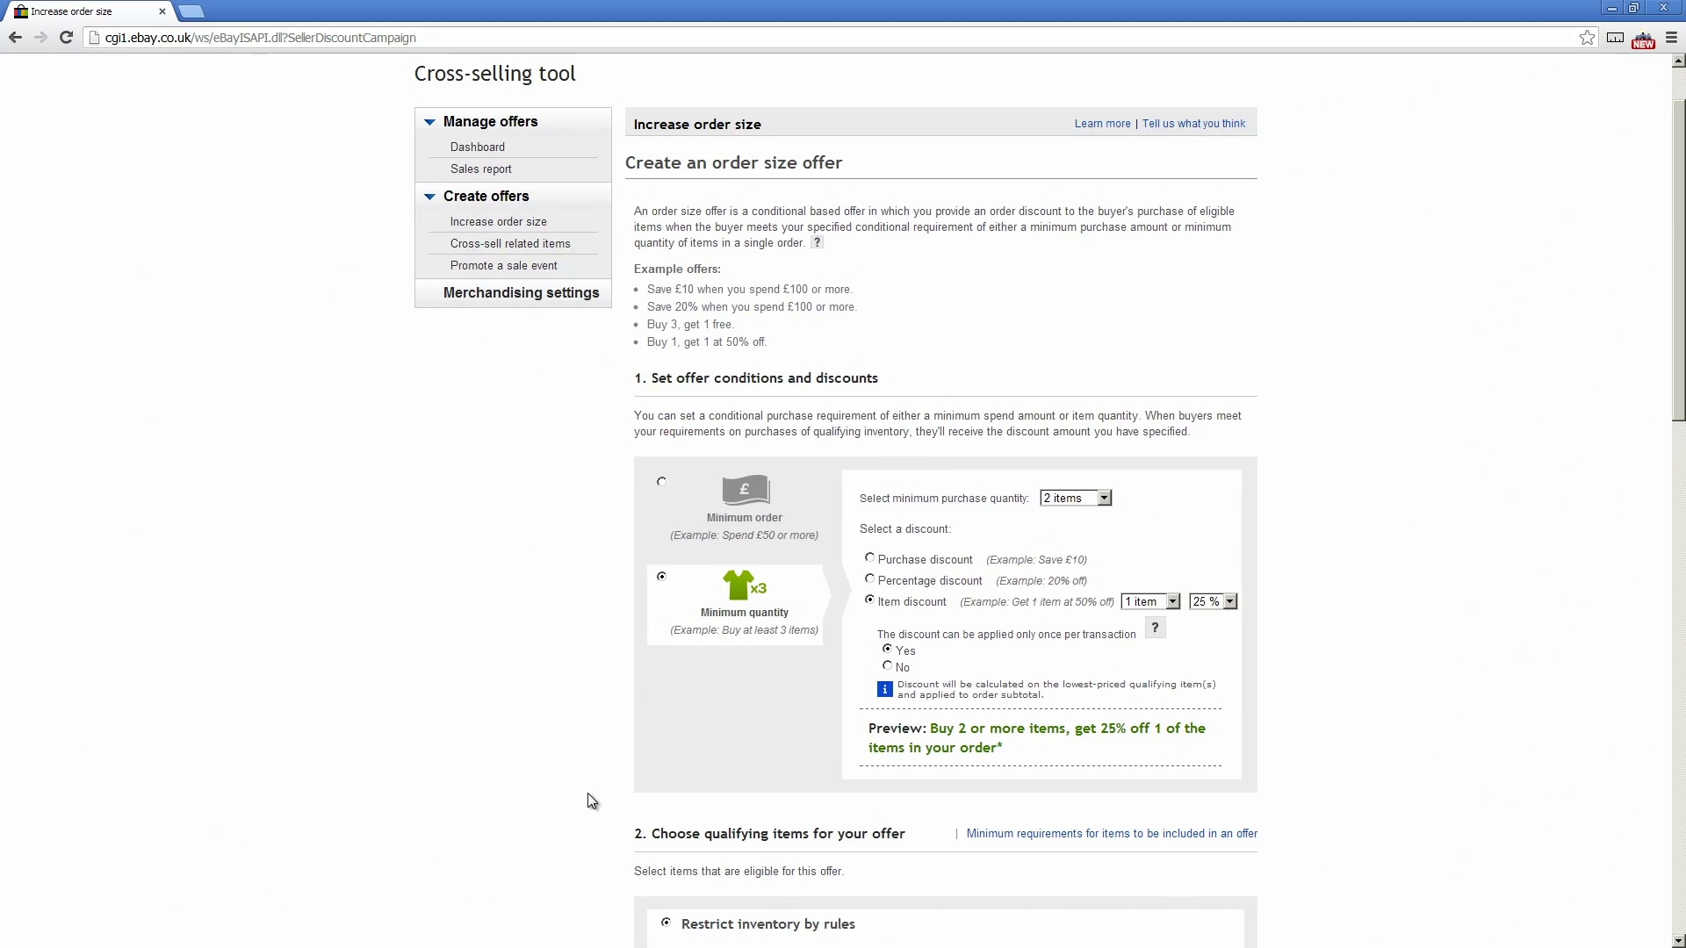
Add an inclusion rule covering the whole shop, filtered to a price range from £0 to £40.
scroll(590, 681, down, 4)
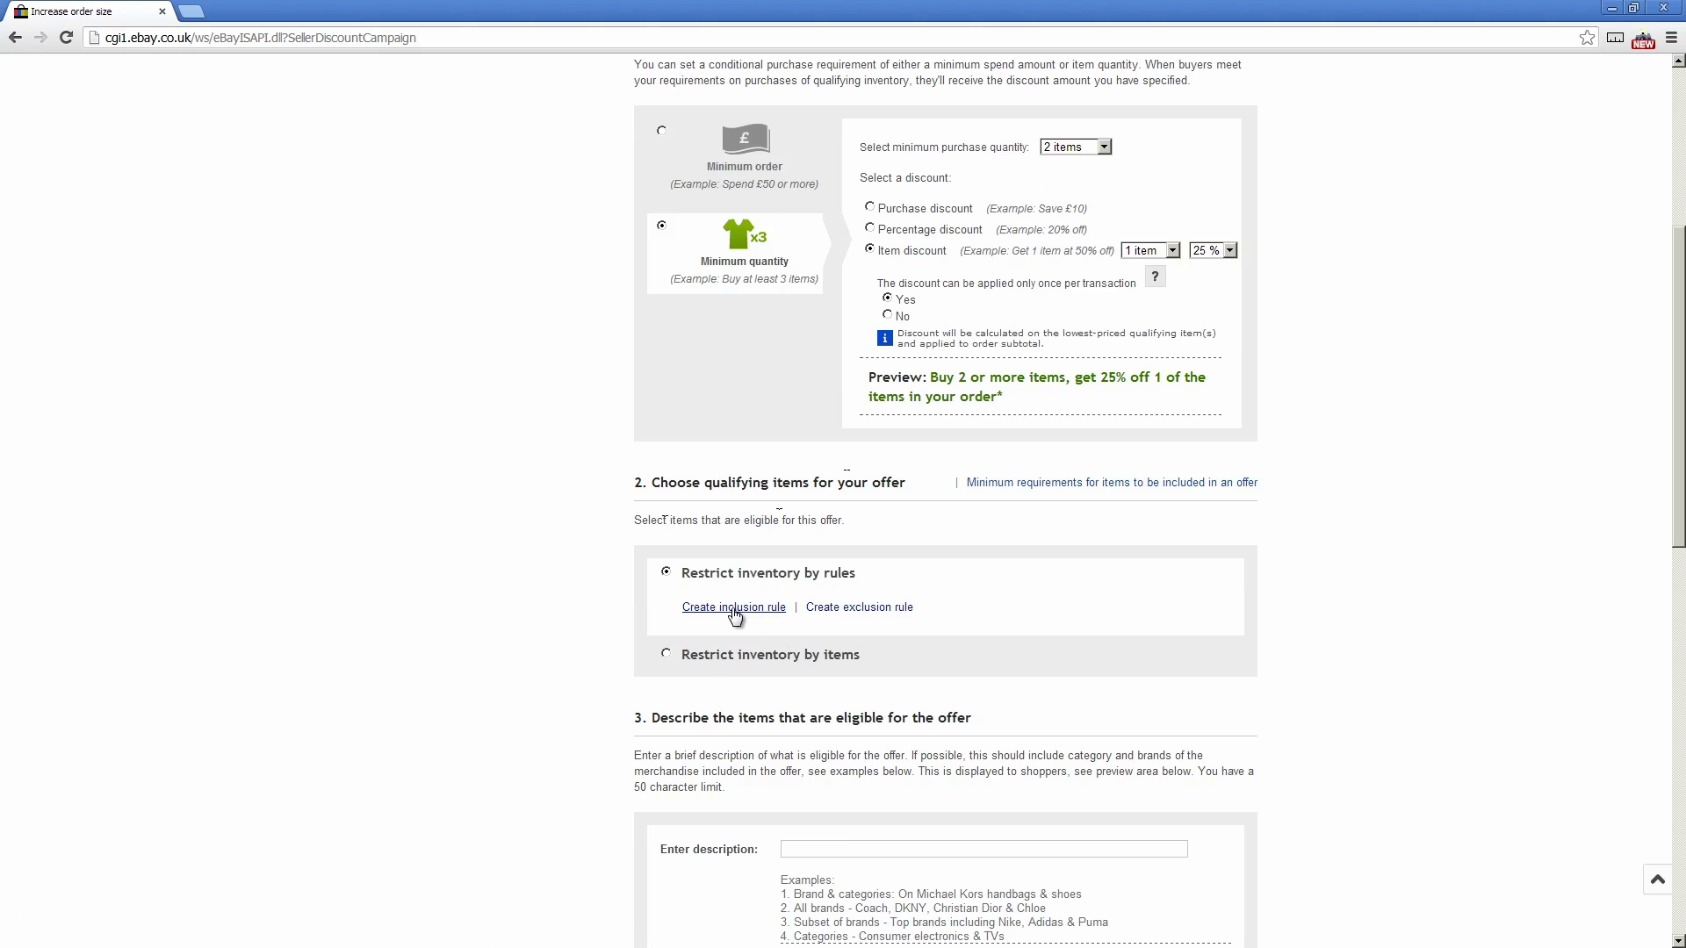
click(734, 617)
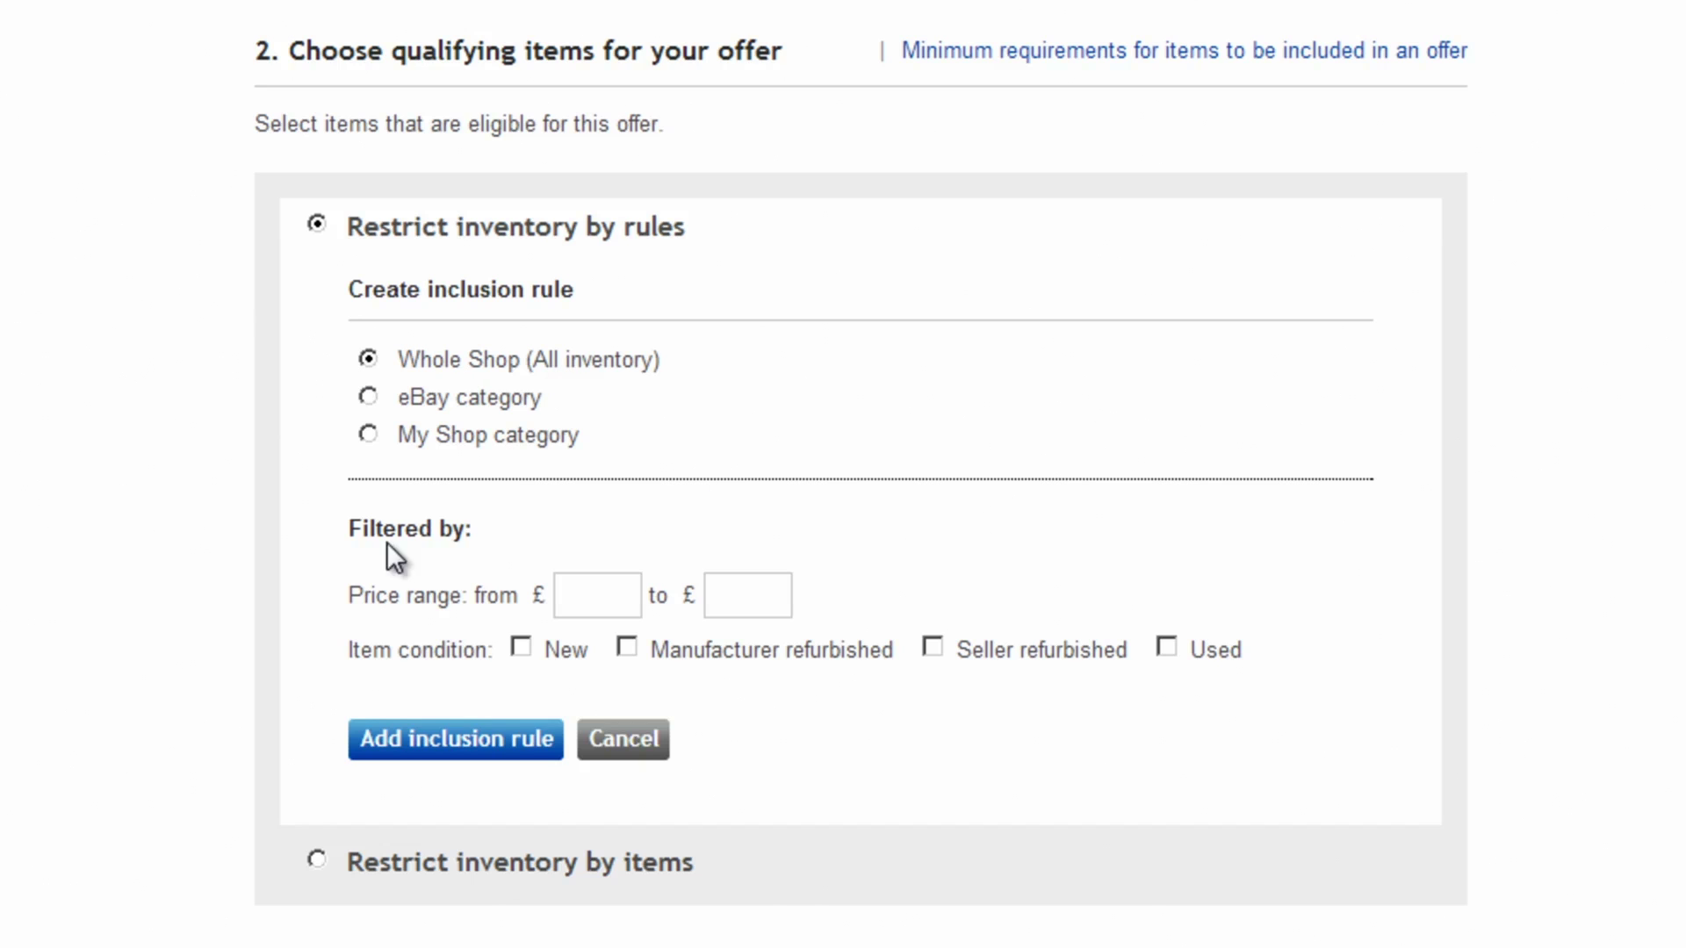
scroll(387, 542, down, 2)
click(619, 425)
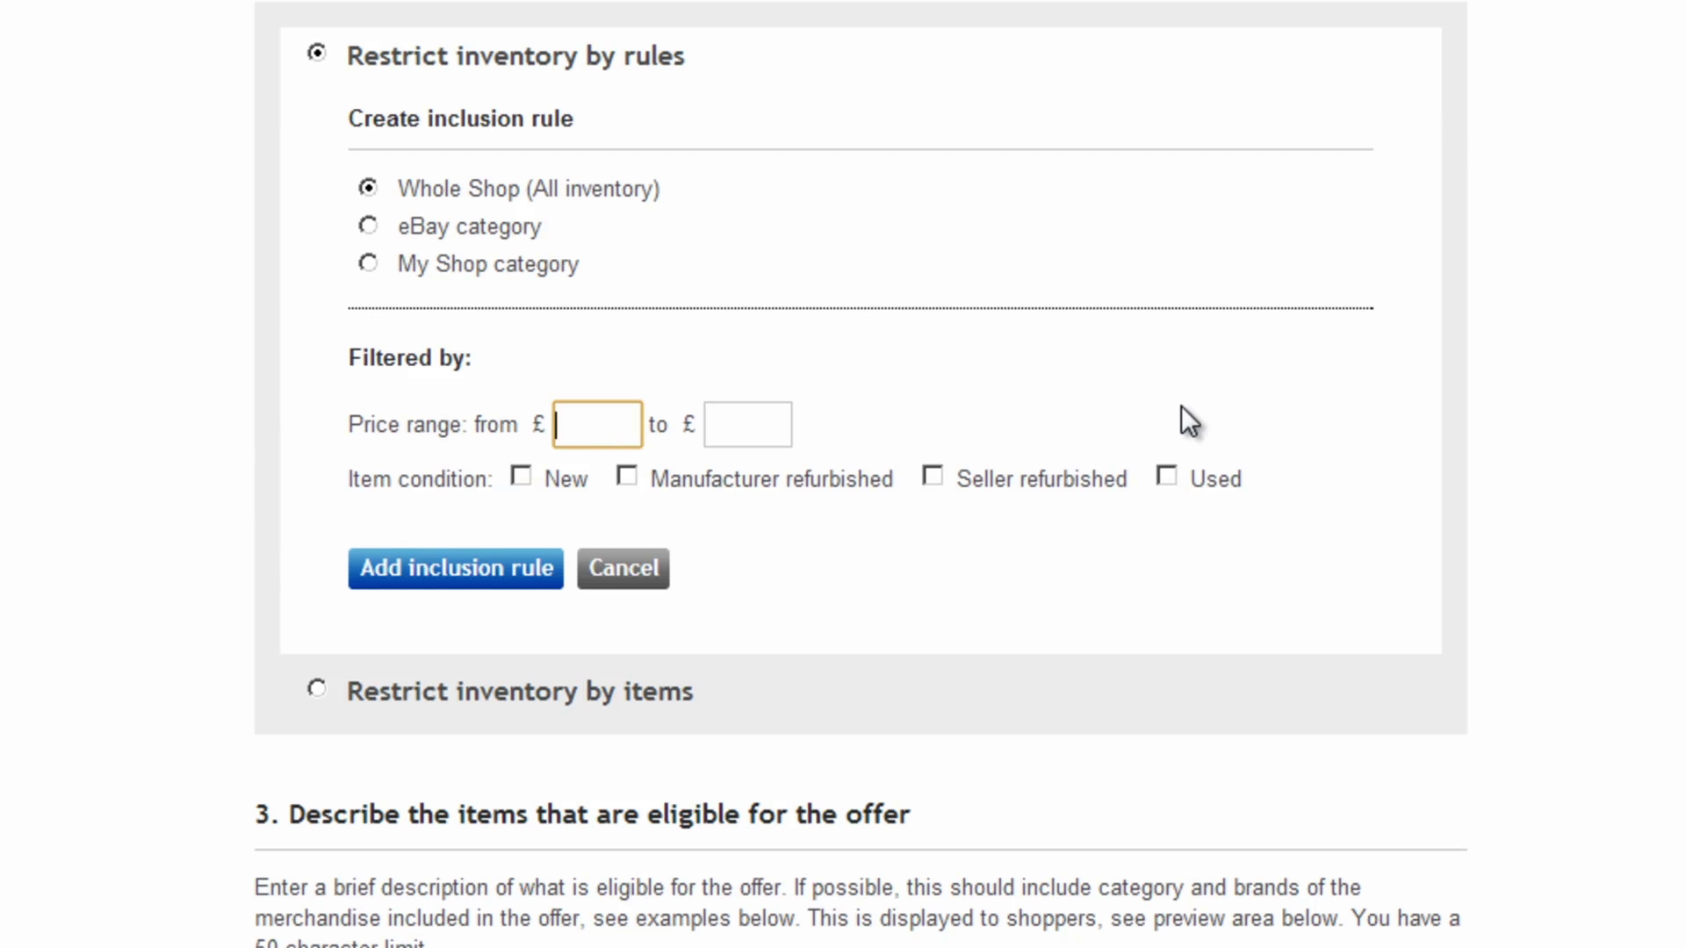
text(0)
click(791, 436)
text(40)
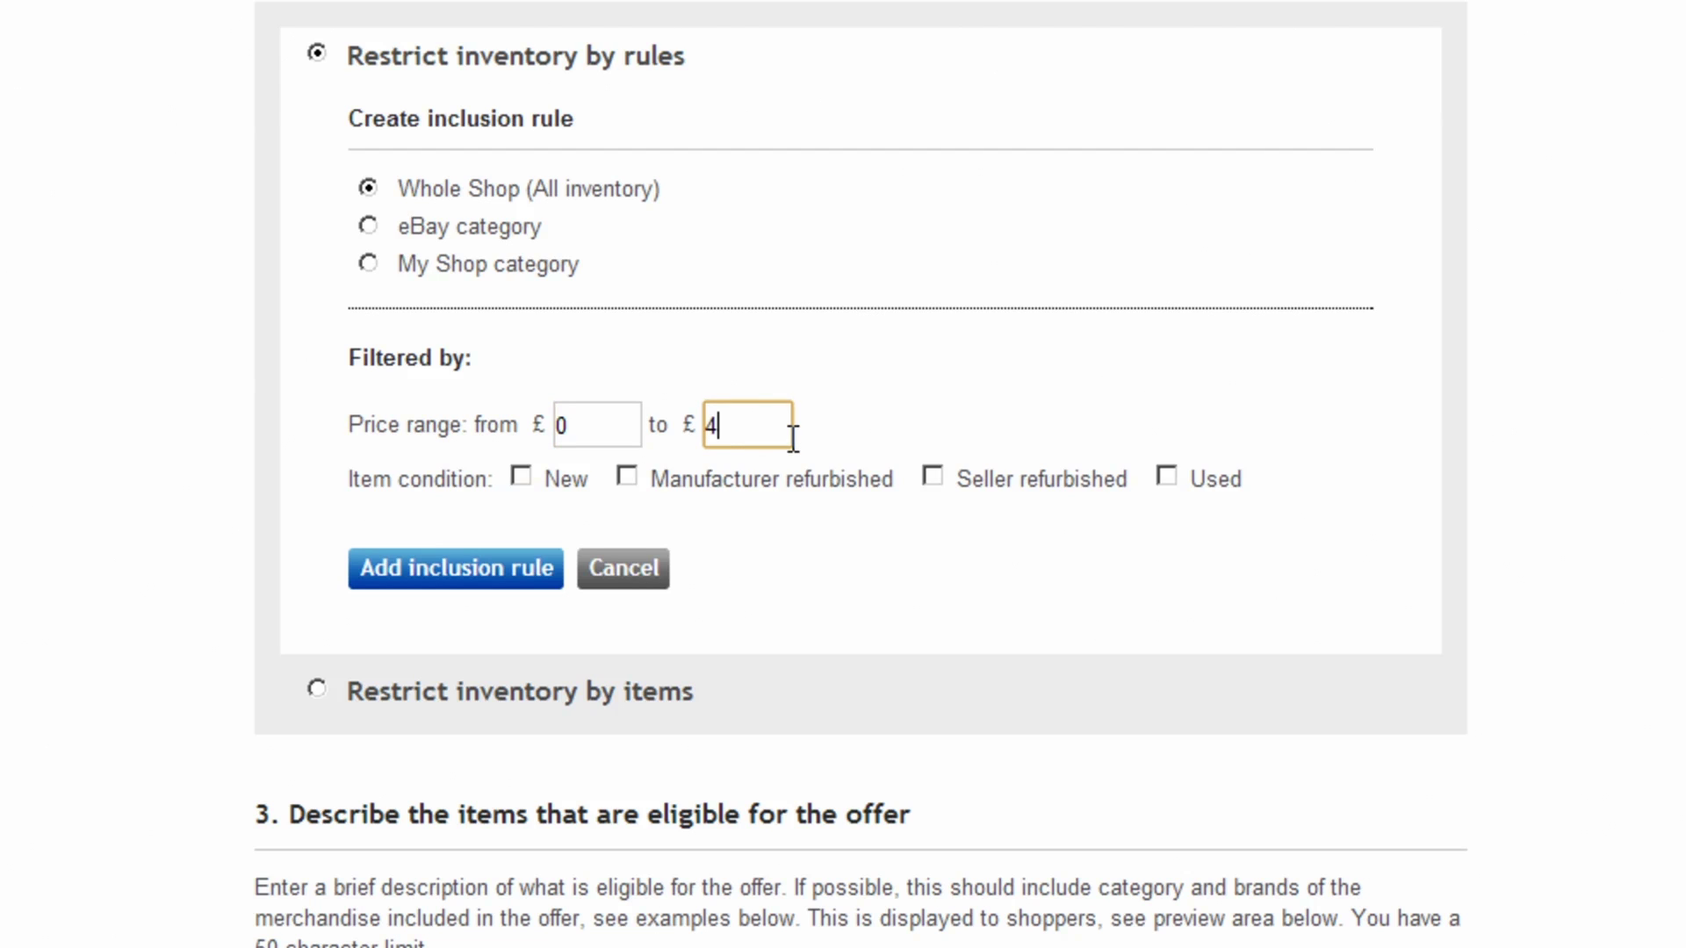
click(881, 387)
click(429, 575)
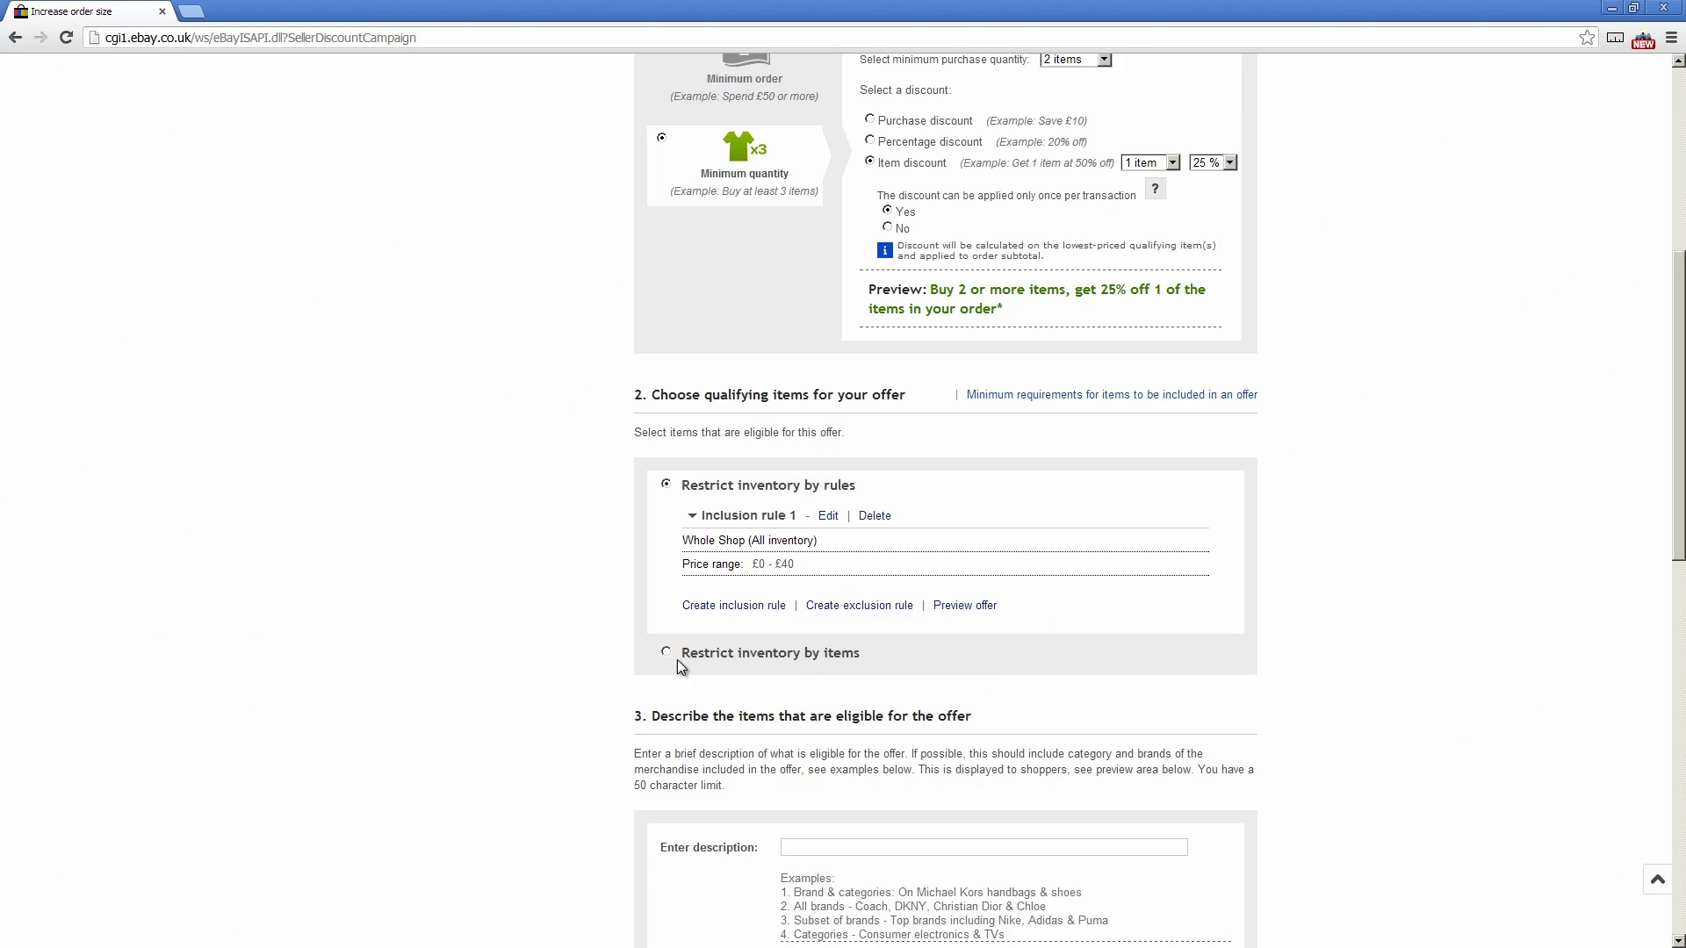
click(667, 654)
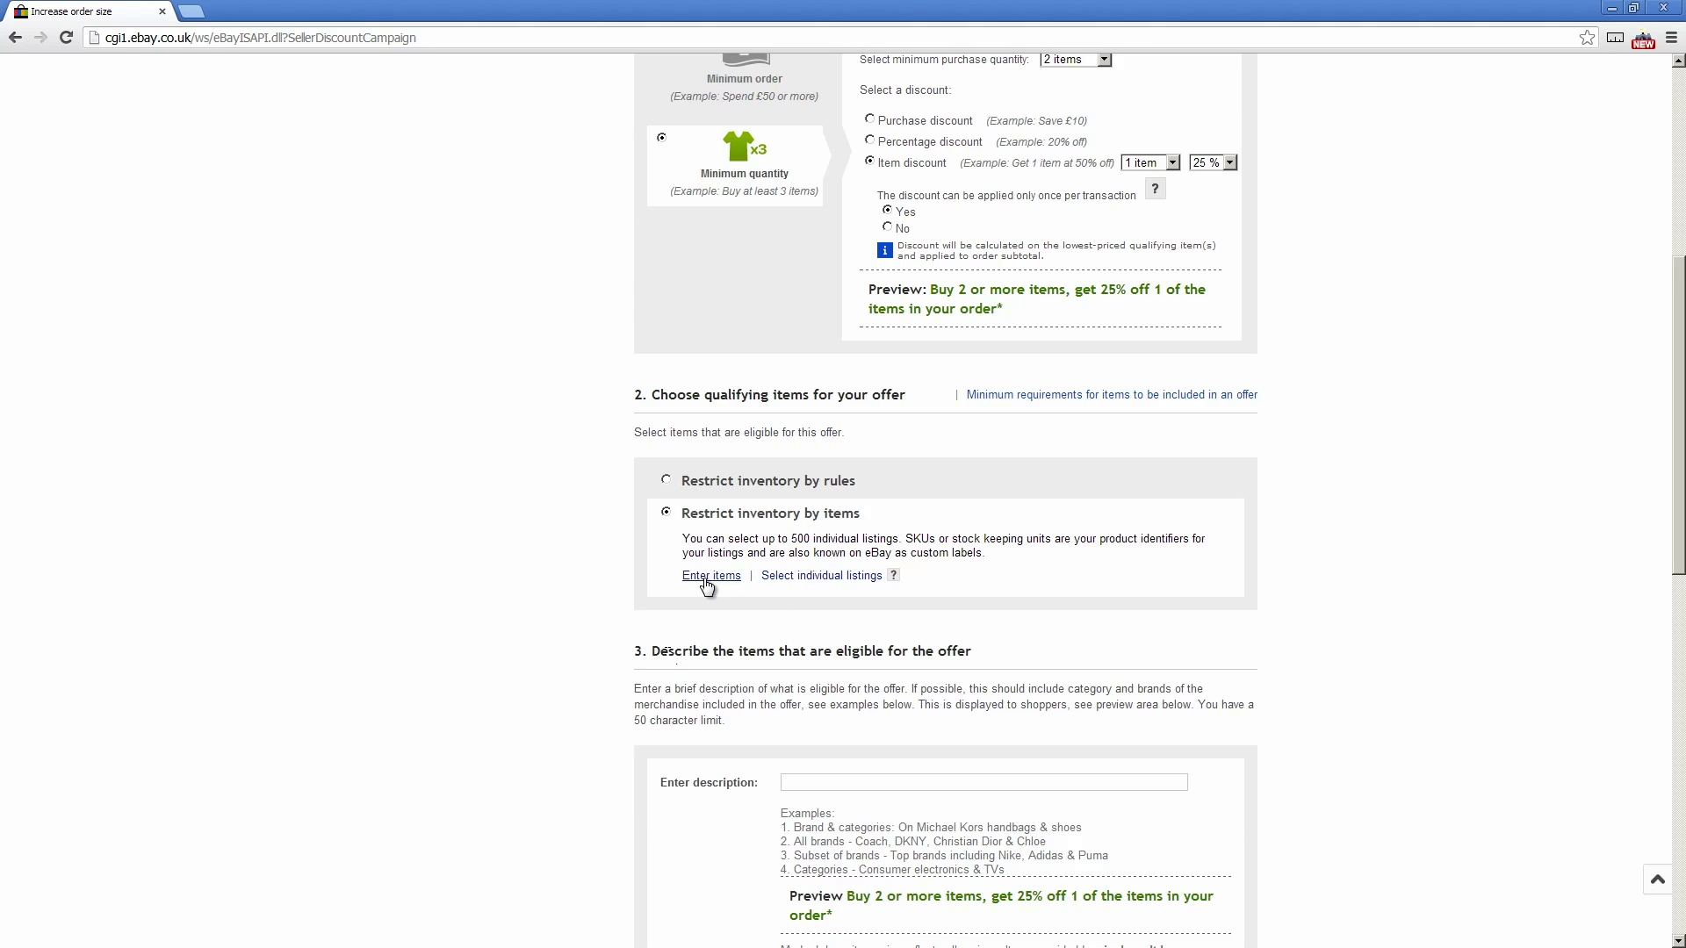
click(710, 577)
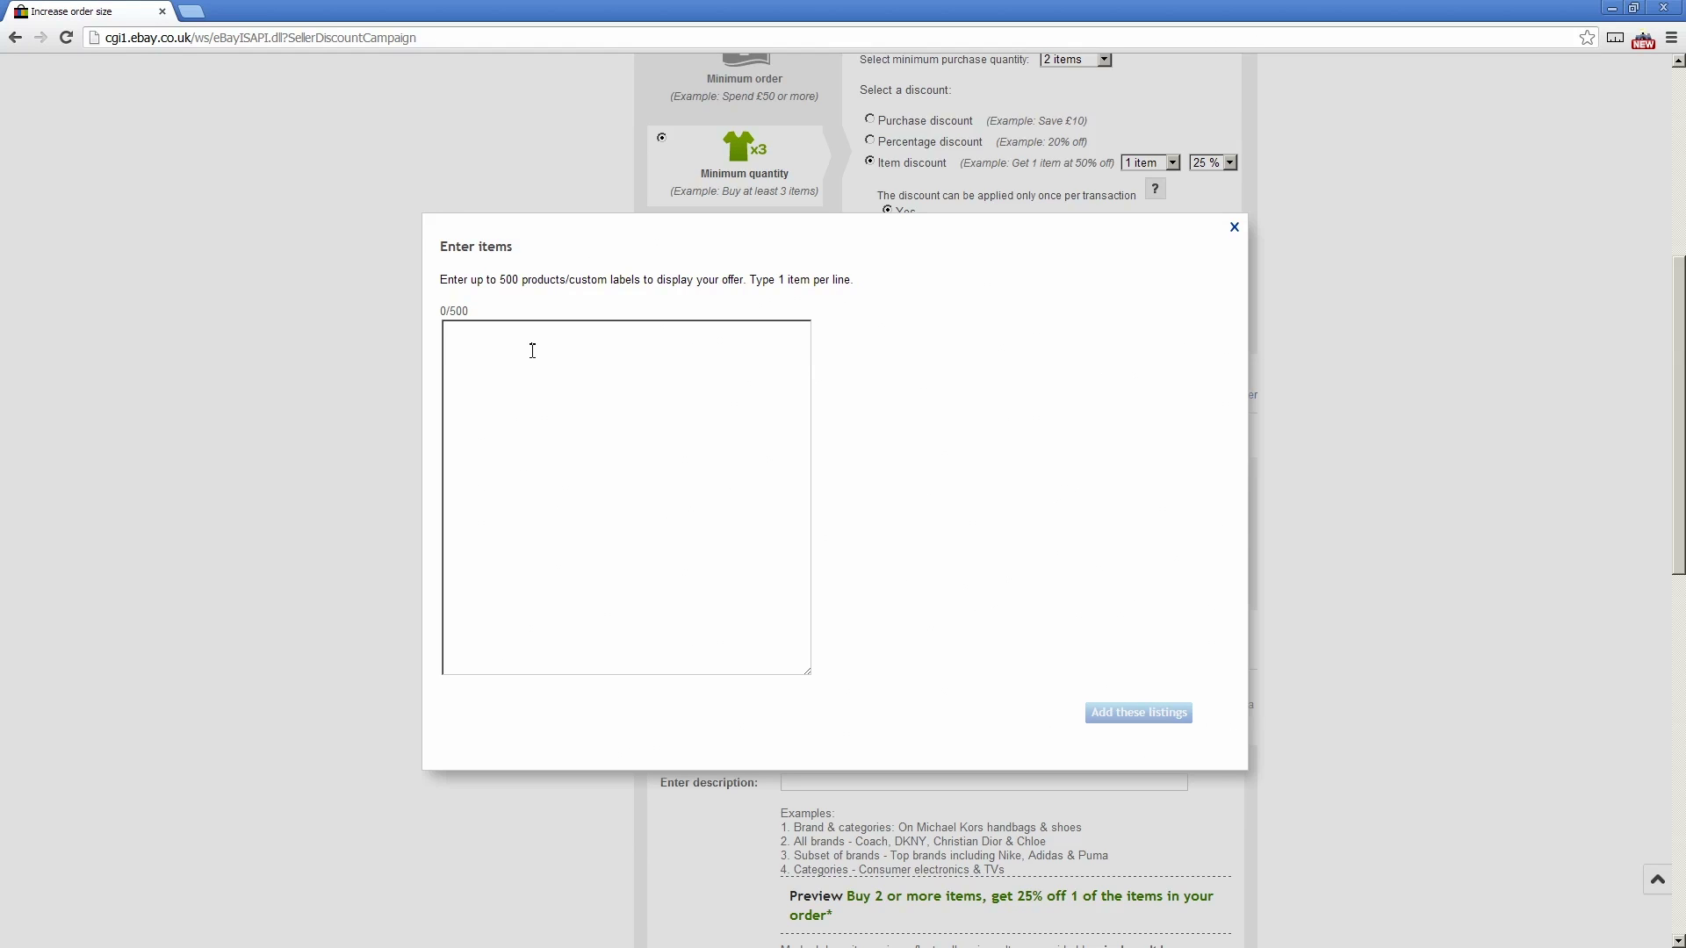
click(466, 331)
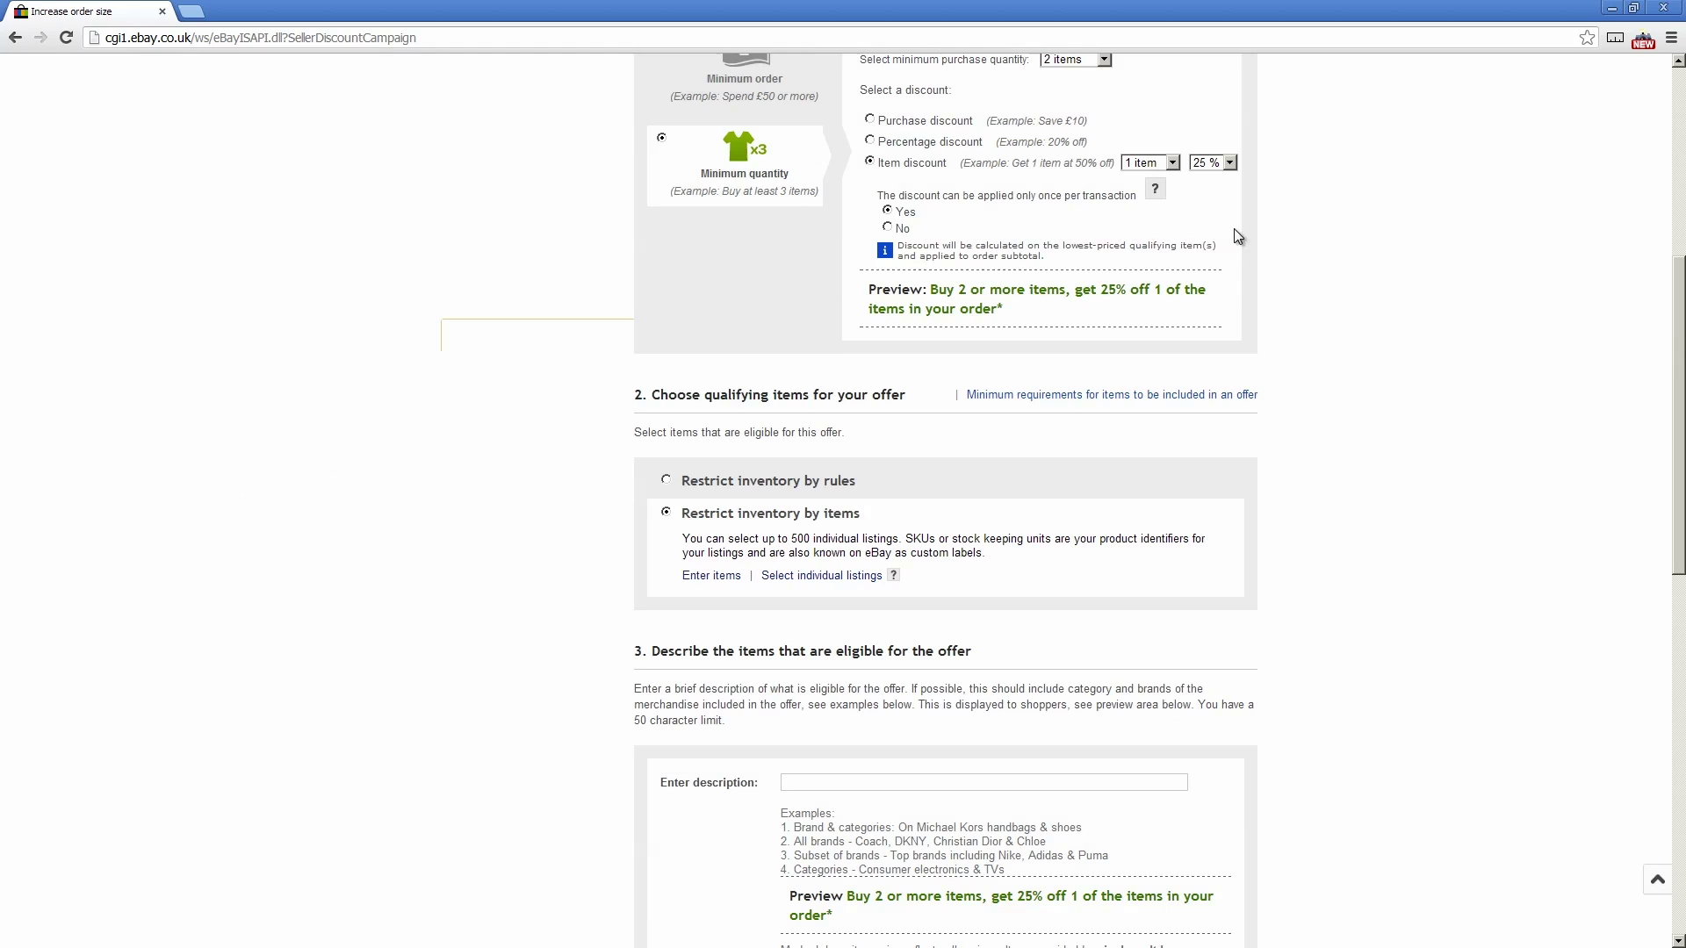
click(1235, 228)
click(666, 481)
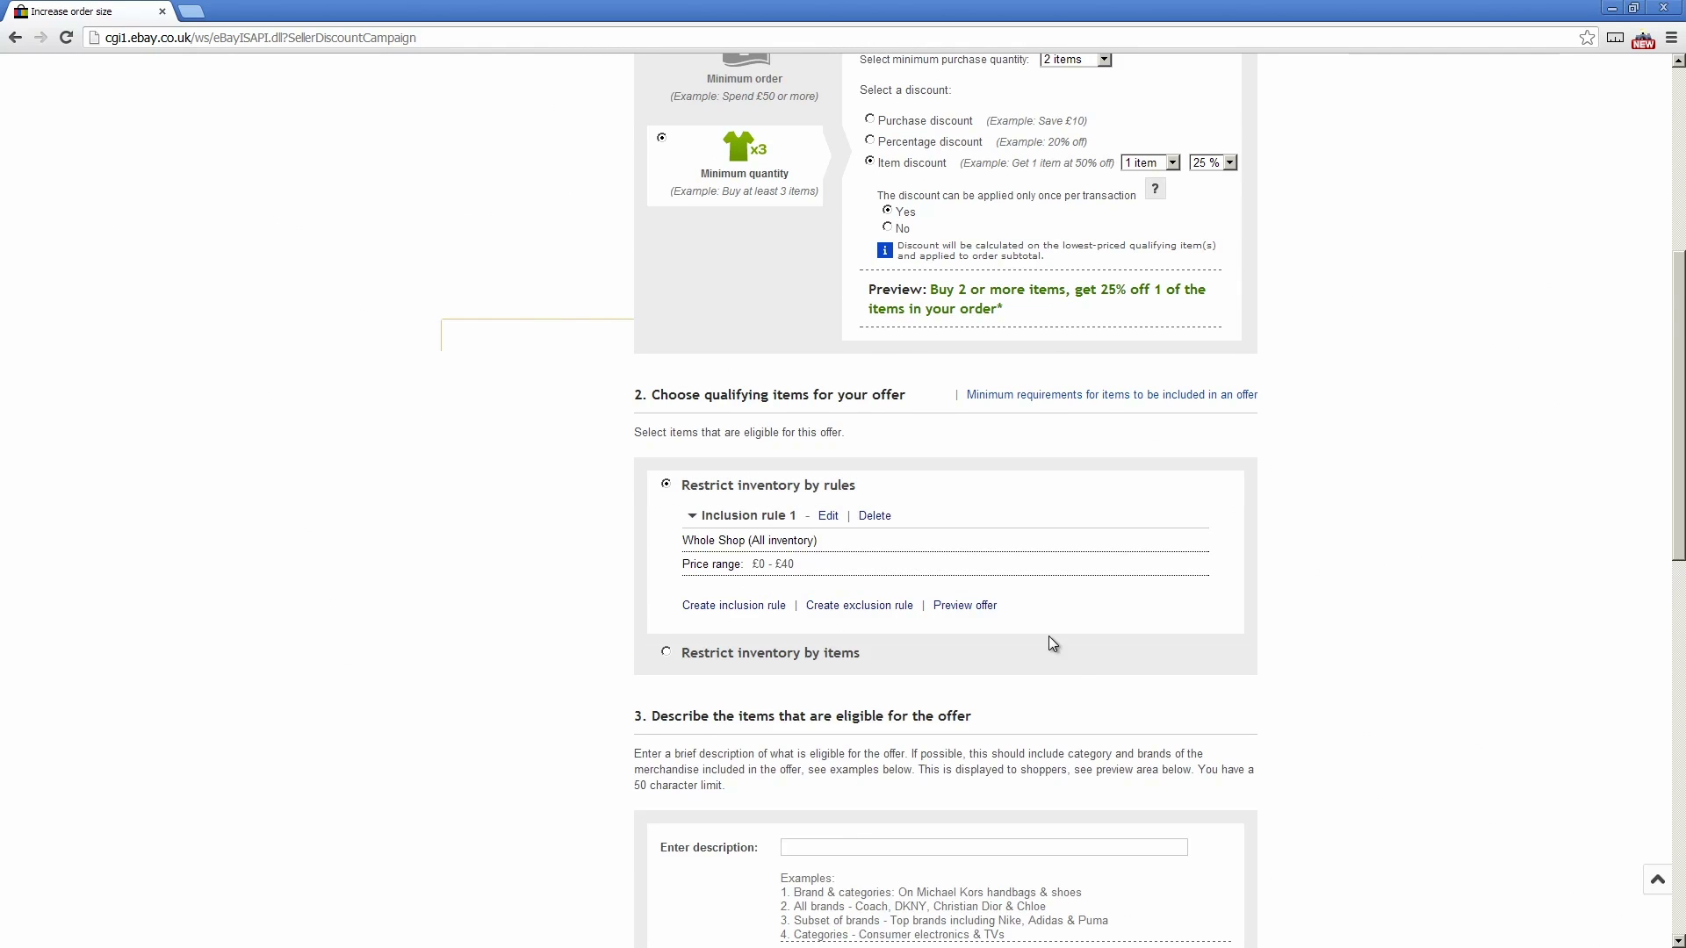
Describe the eligible items as "Great Records at Great Prices".
scroll(1054, 646, down, 3)
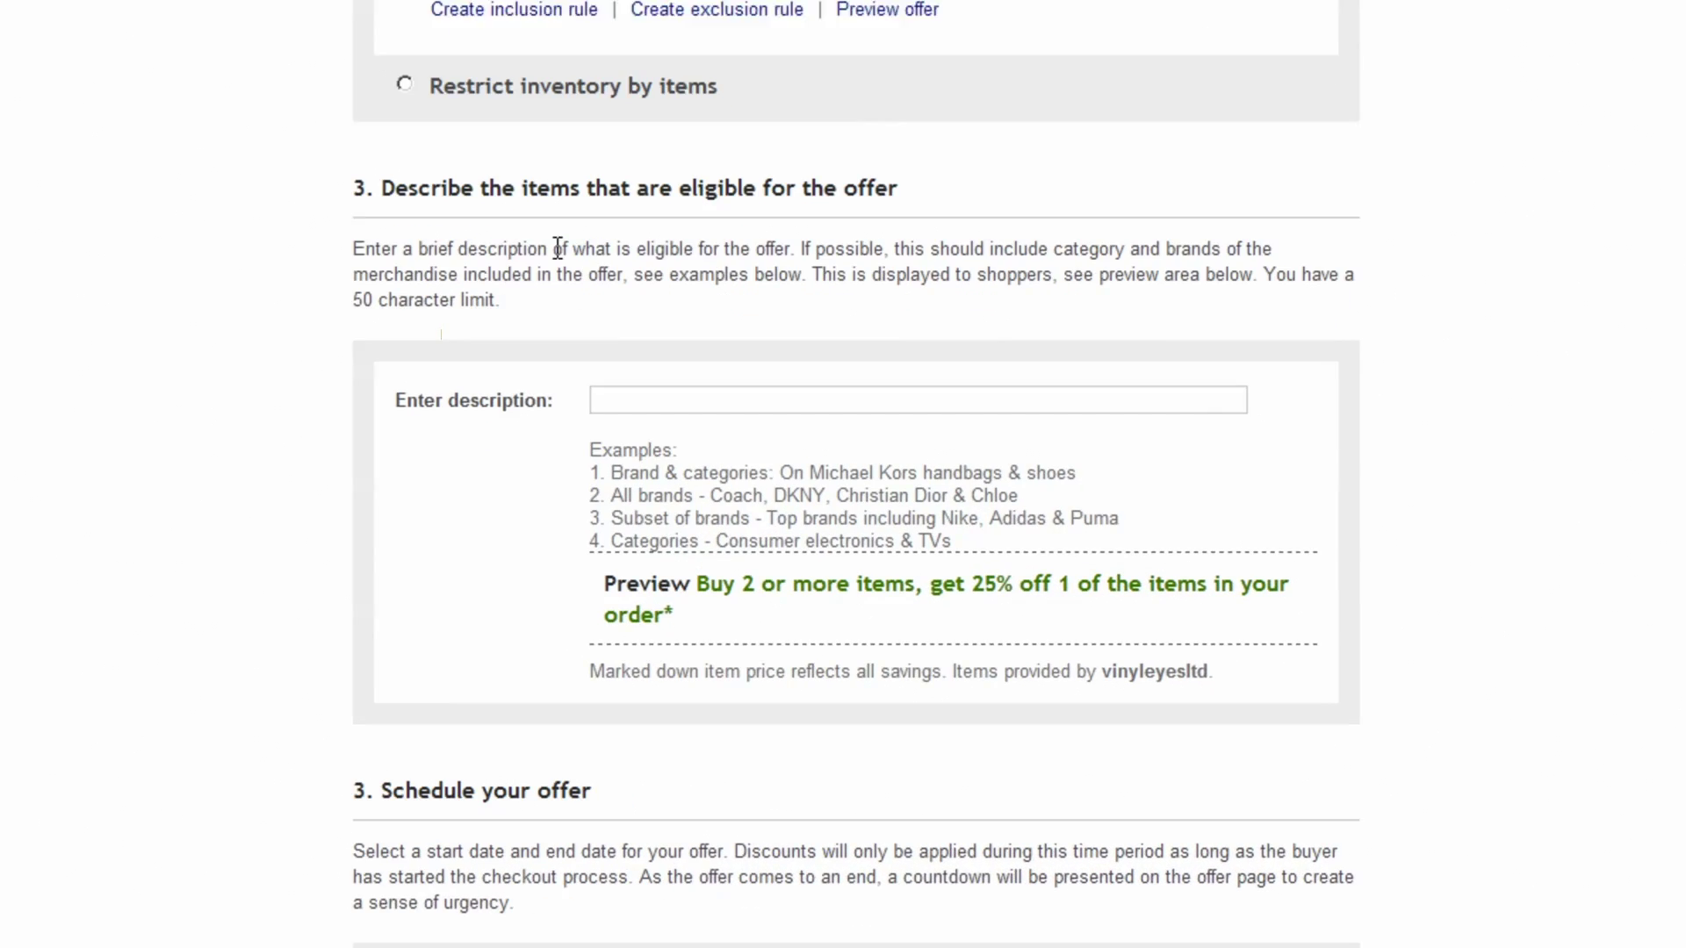
click(636, 370)
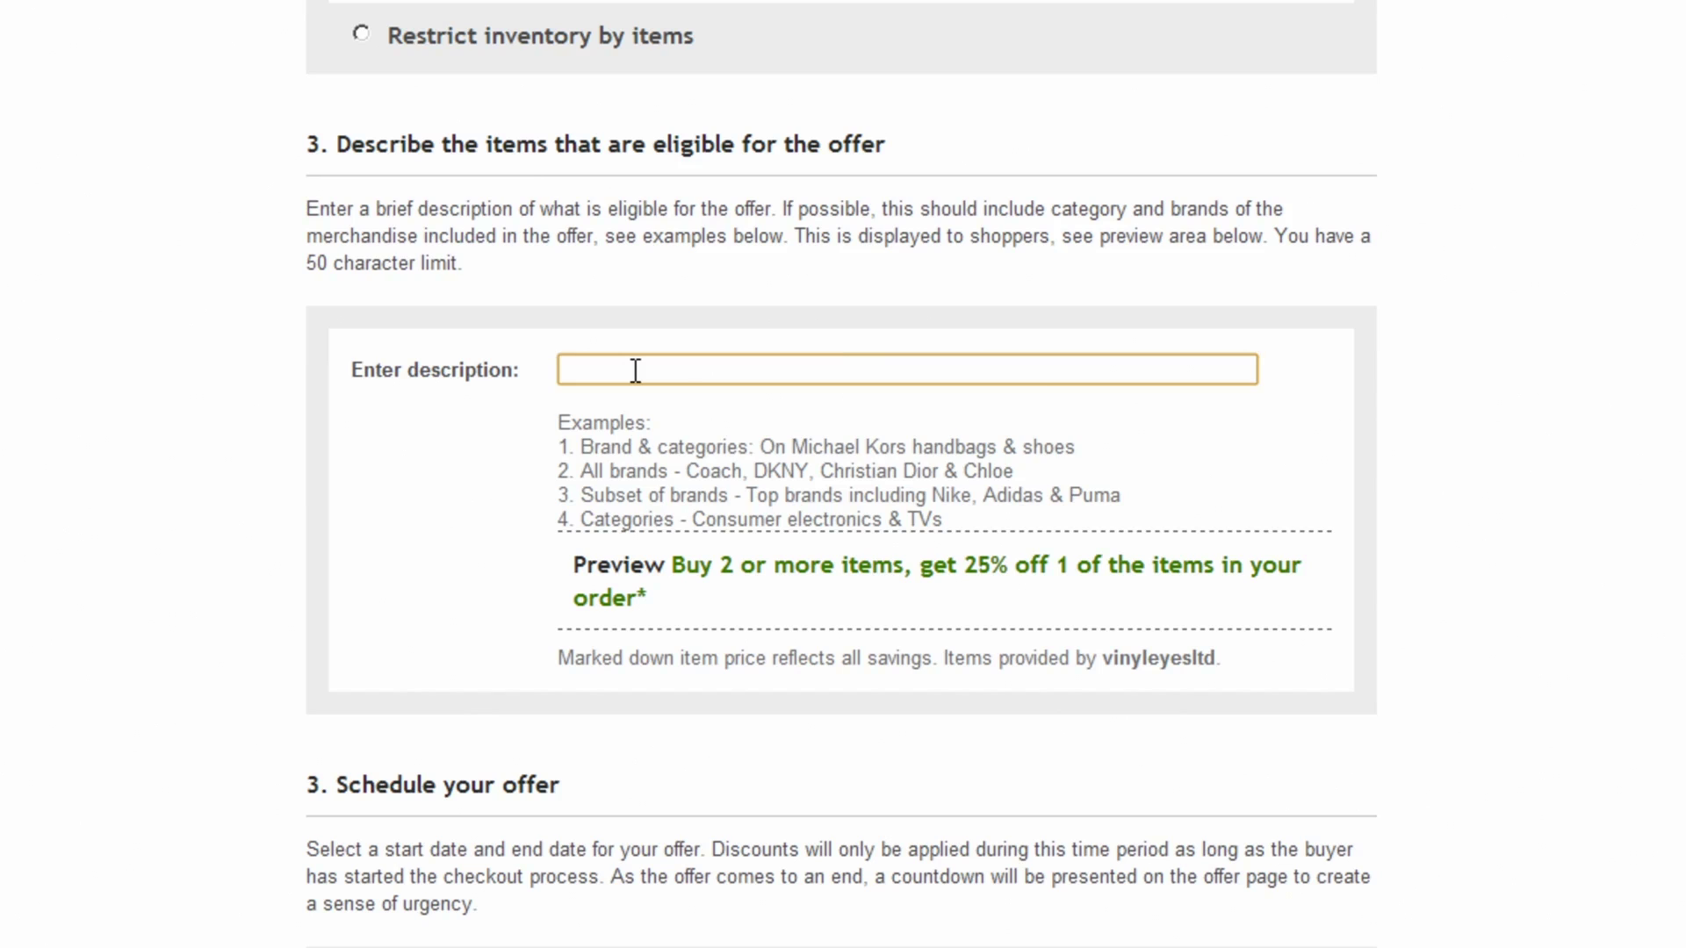
text(Great Rec)
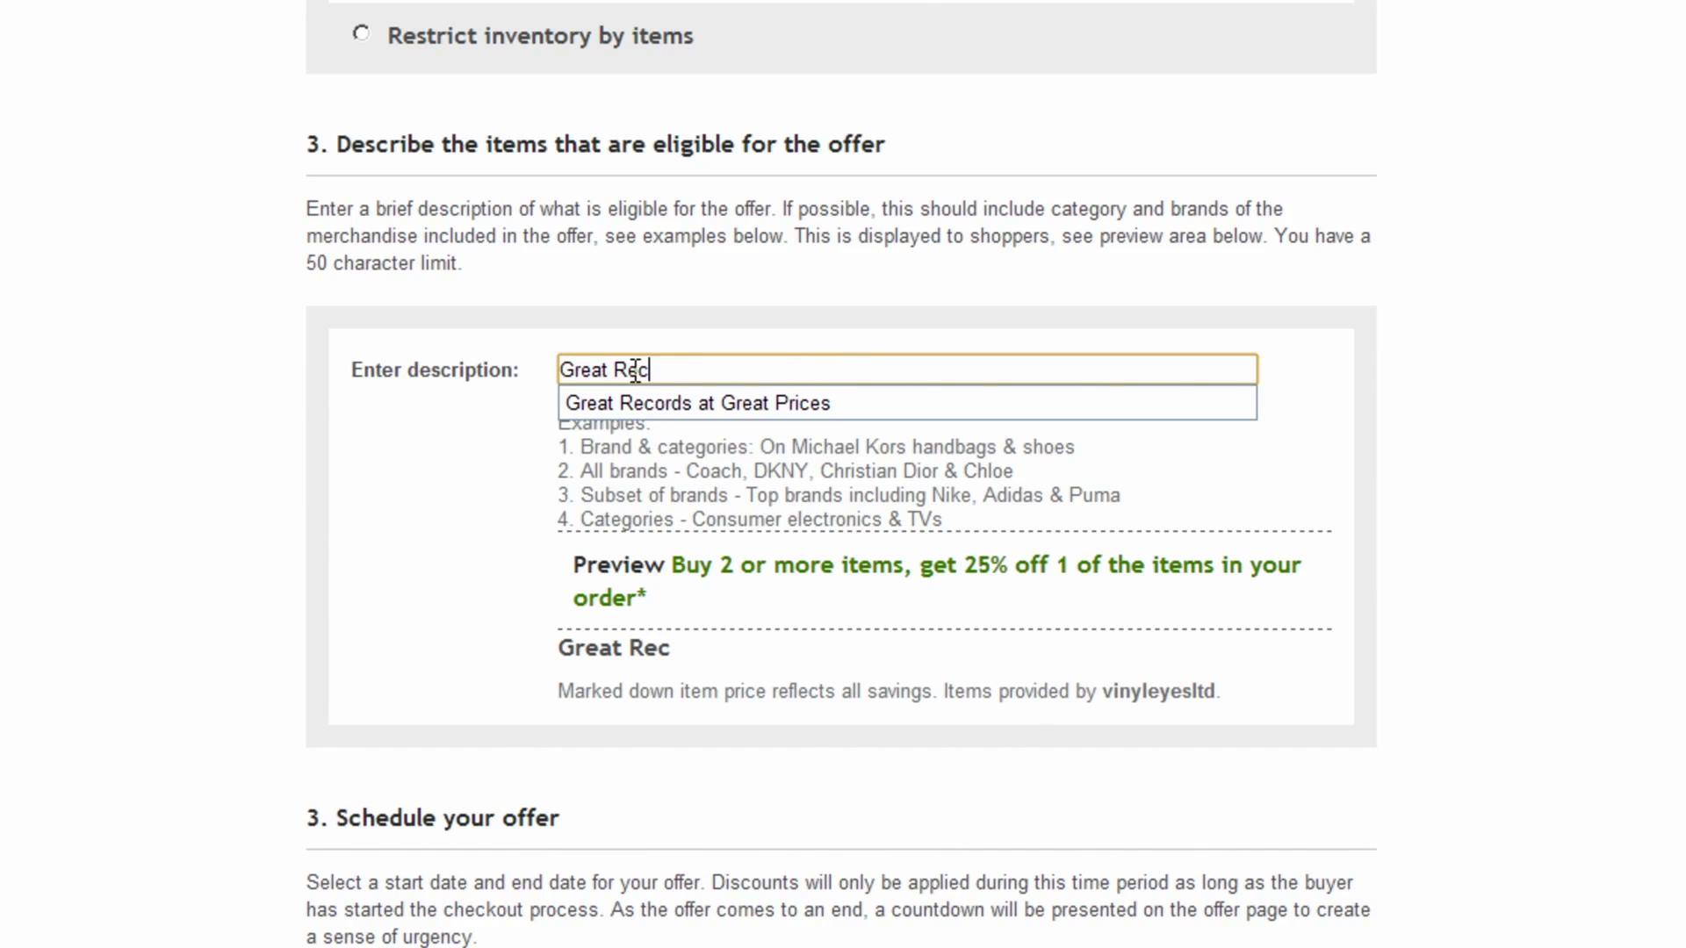
text(ords at )
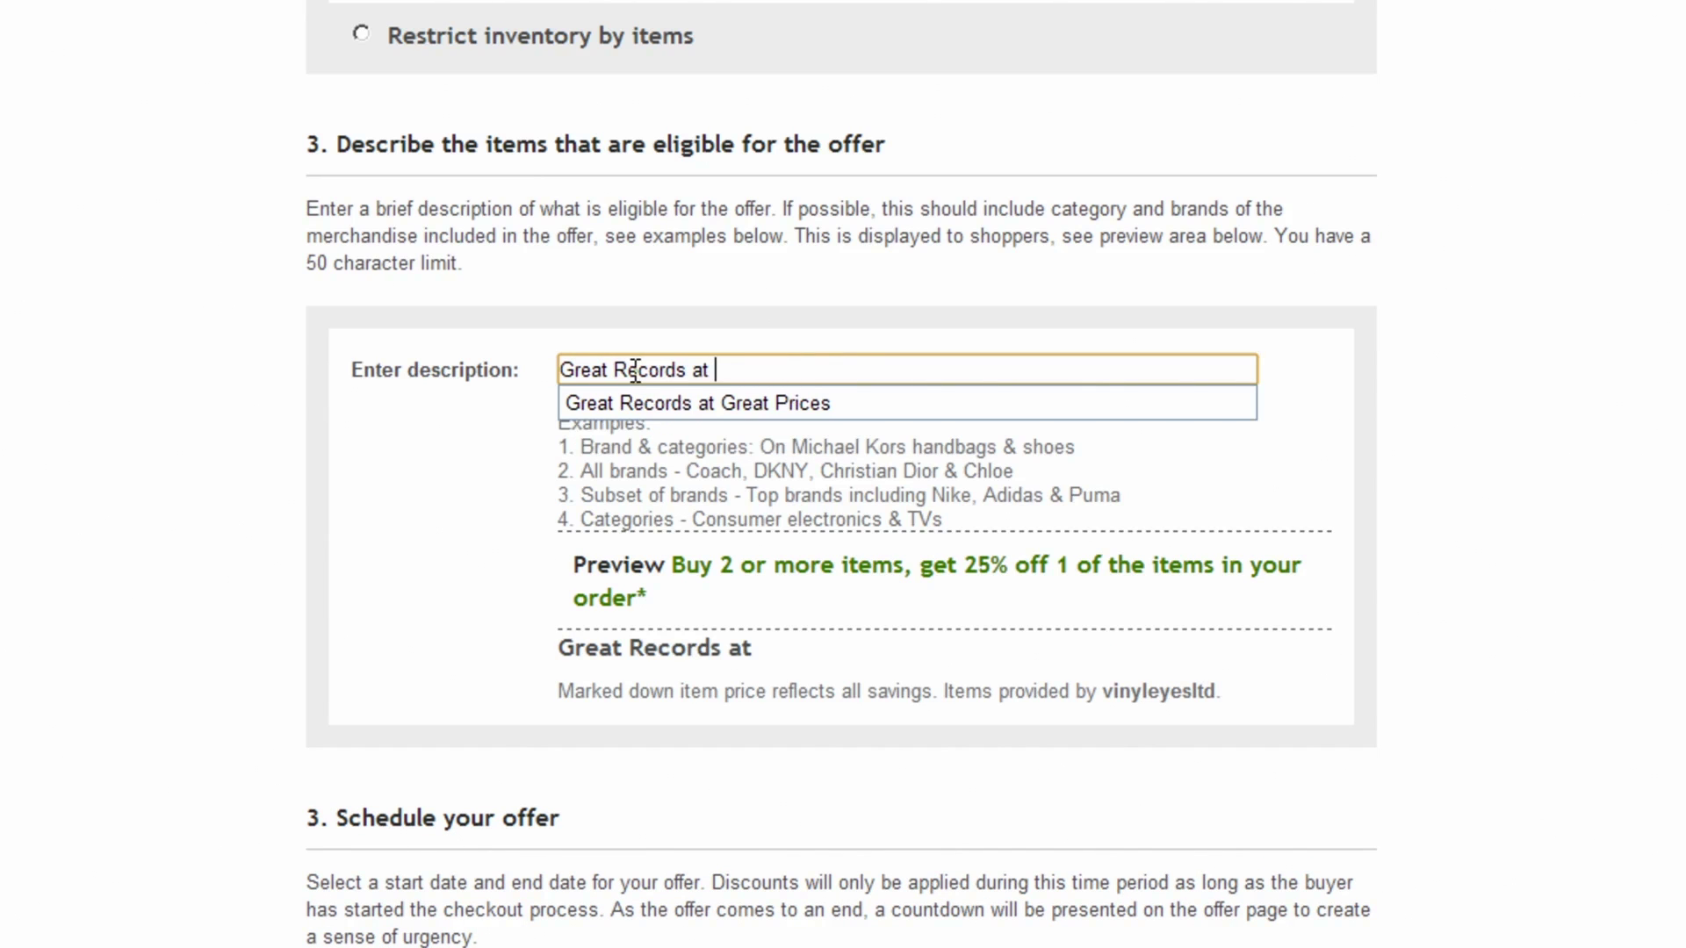
text(Great Prices)
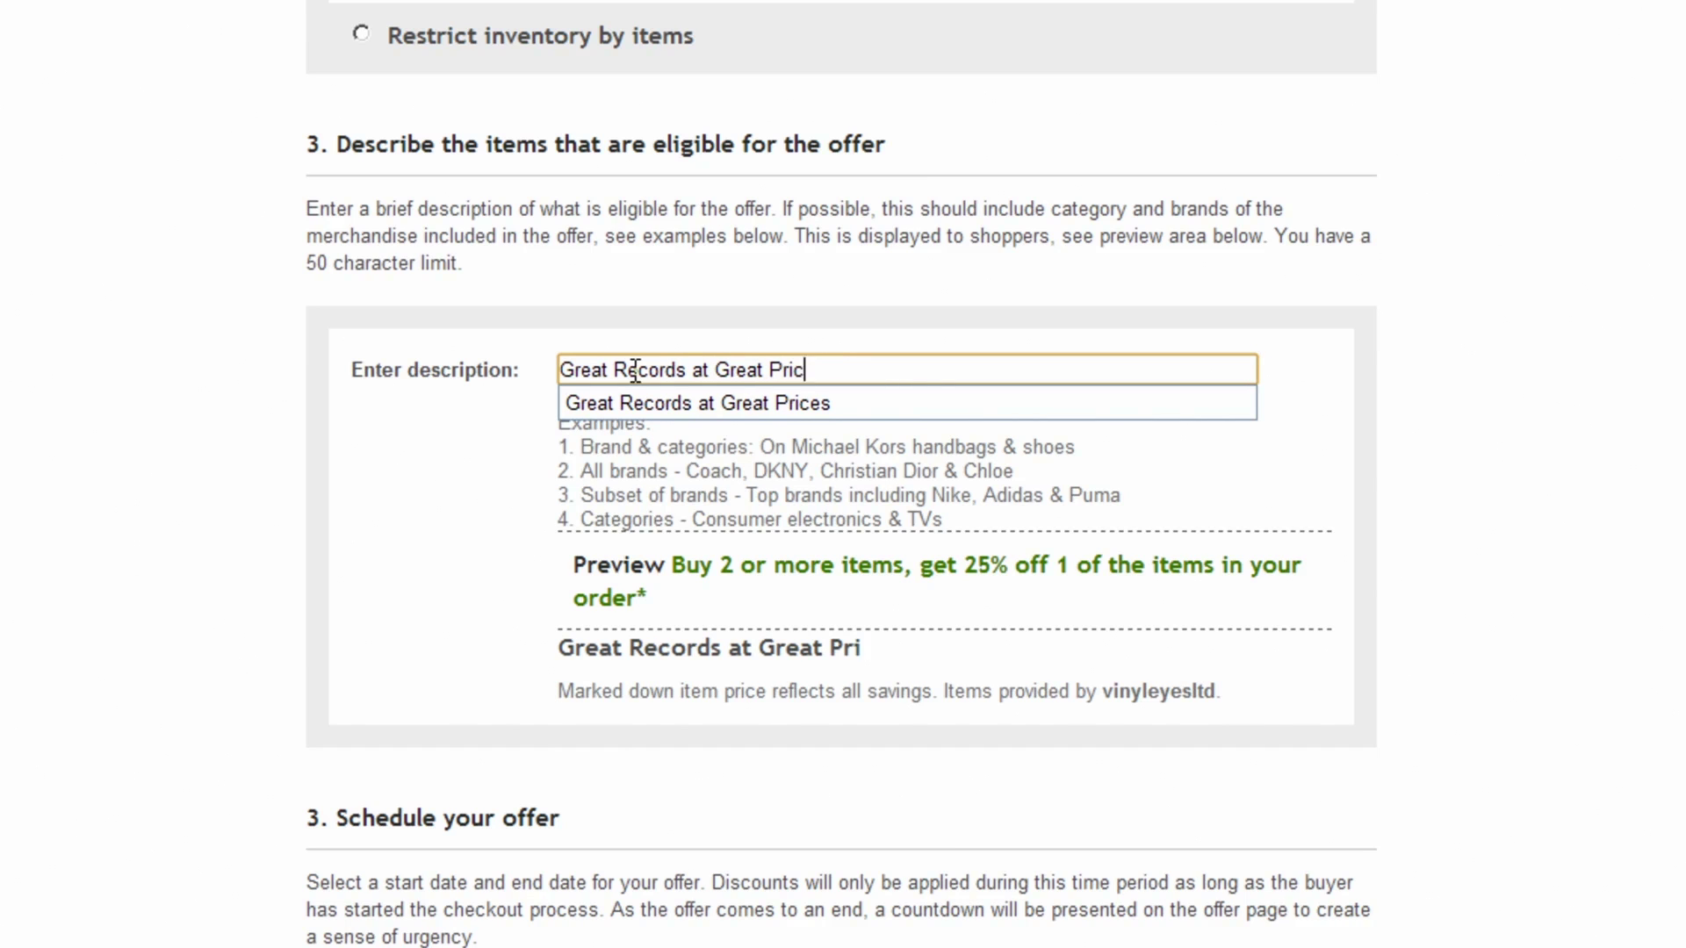
click(664, 402)
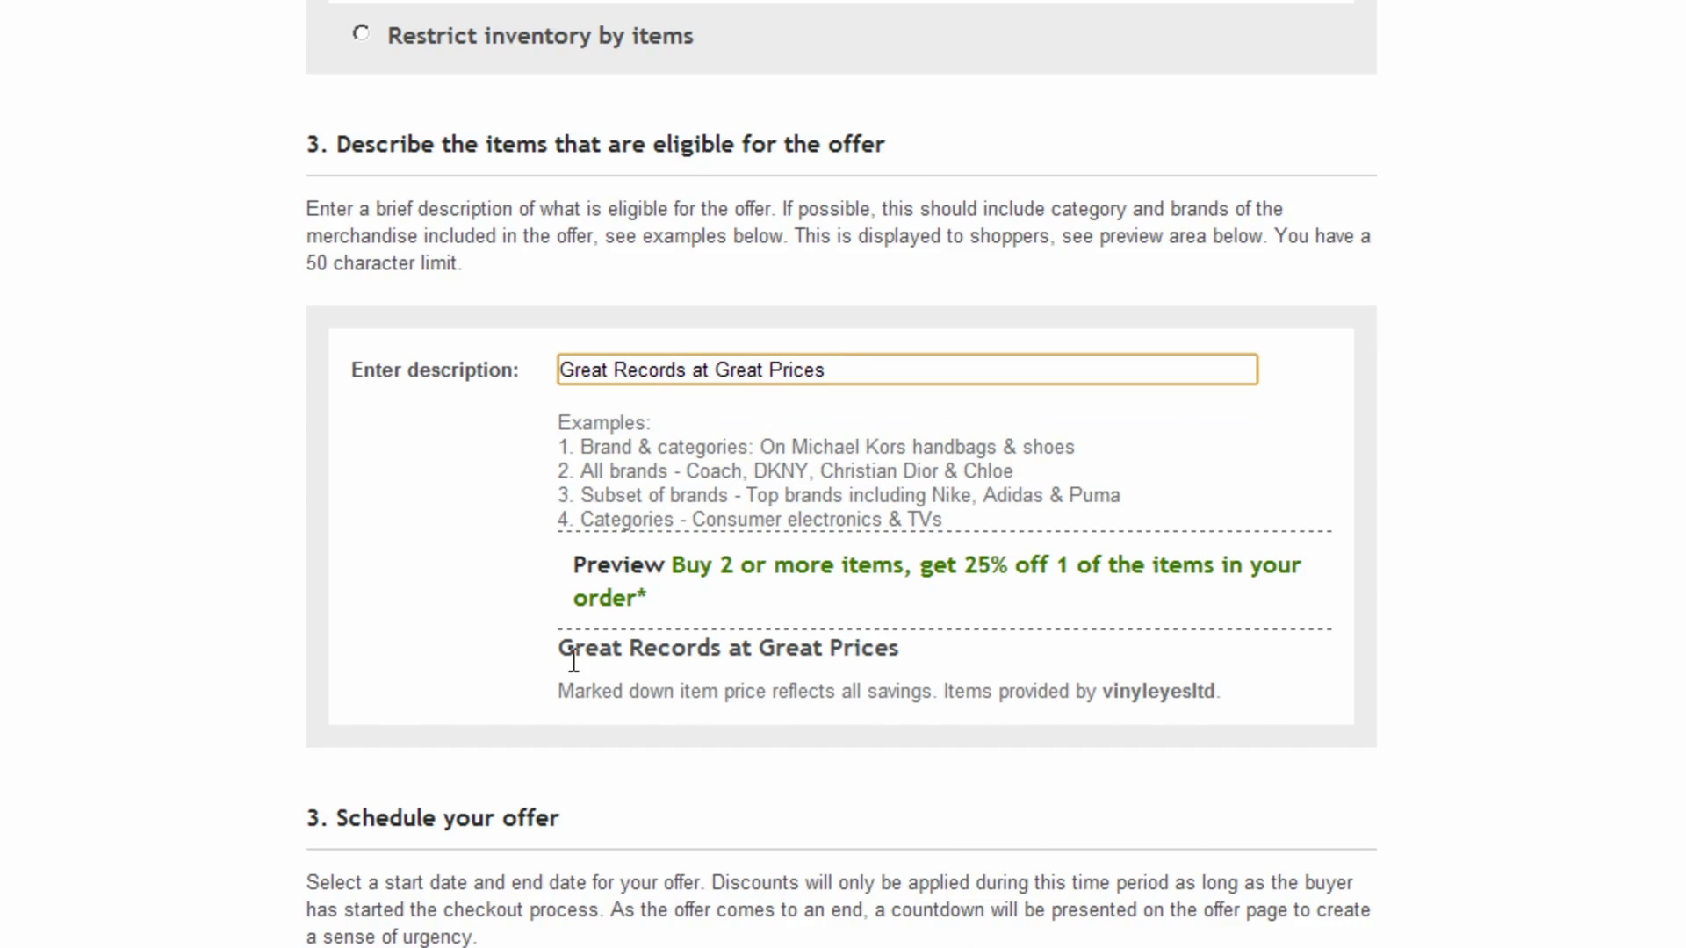
Title the offer "Records BOGO 25%" in the scheduling section.
scroll(464, 639, down, 2)
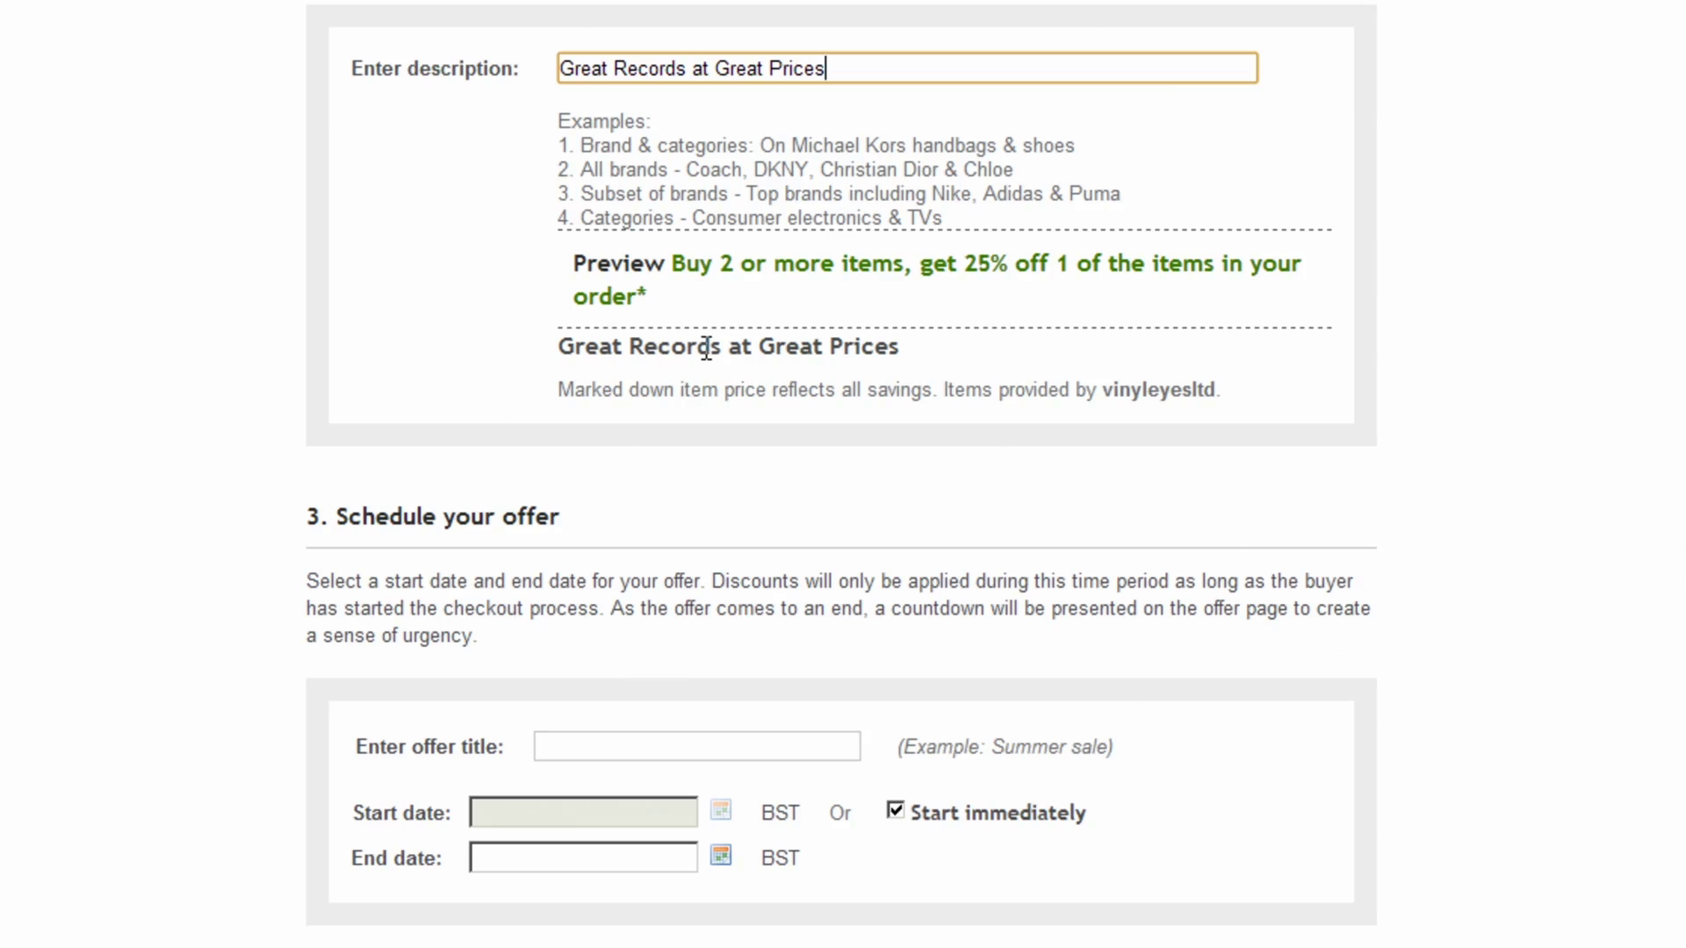
scroll(360, 294, down, 2)
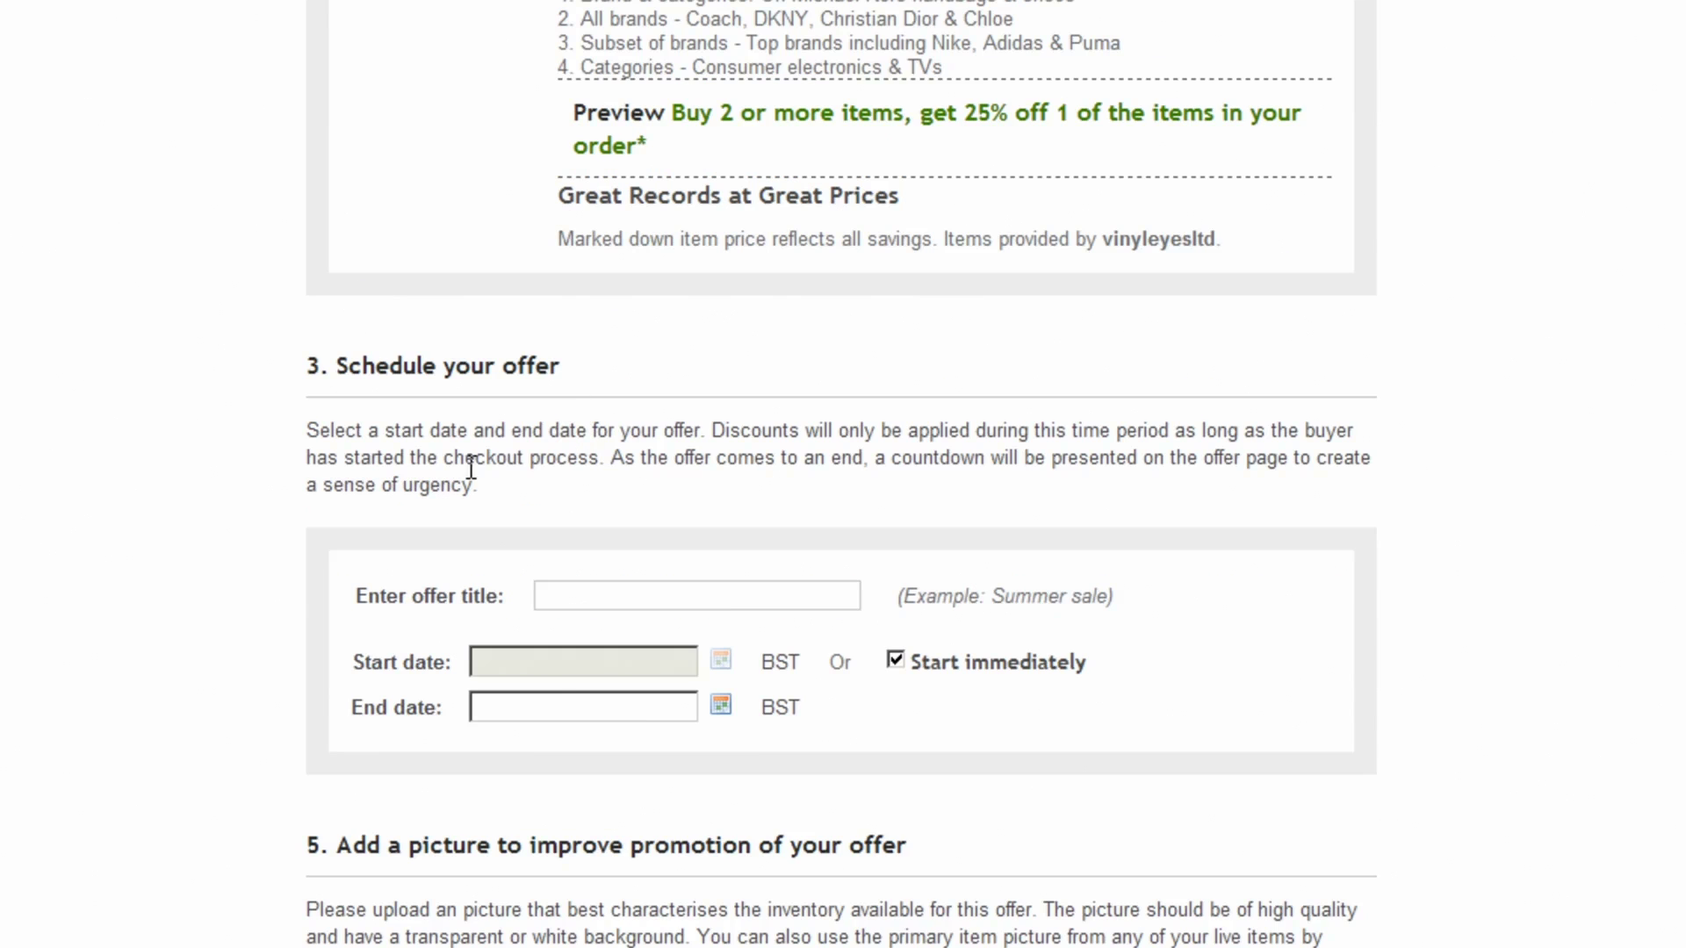
scroll(425, 457, down, 2)
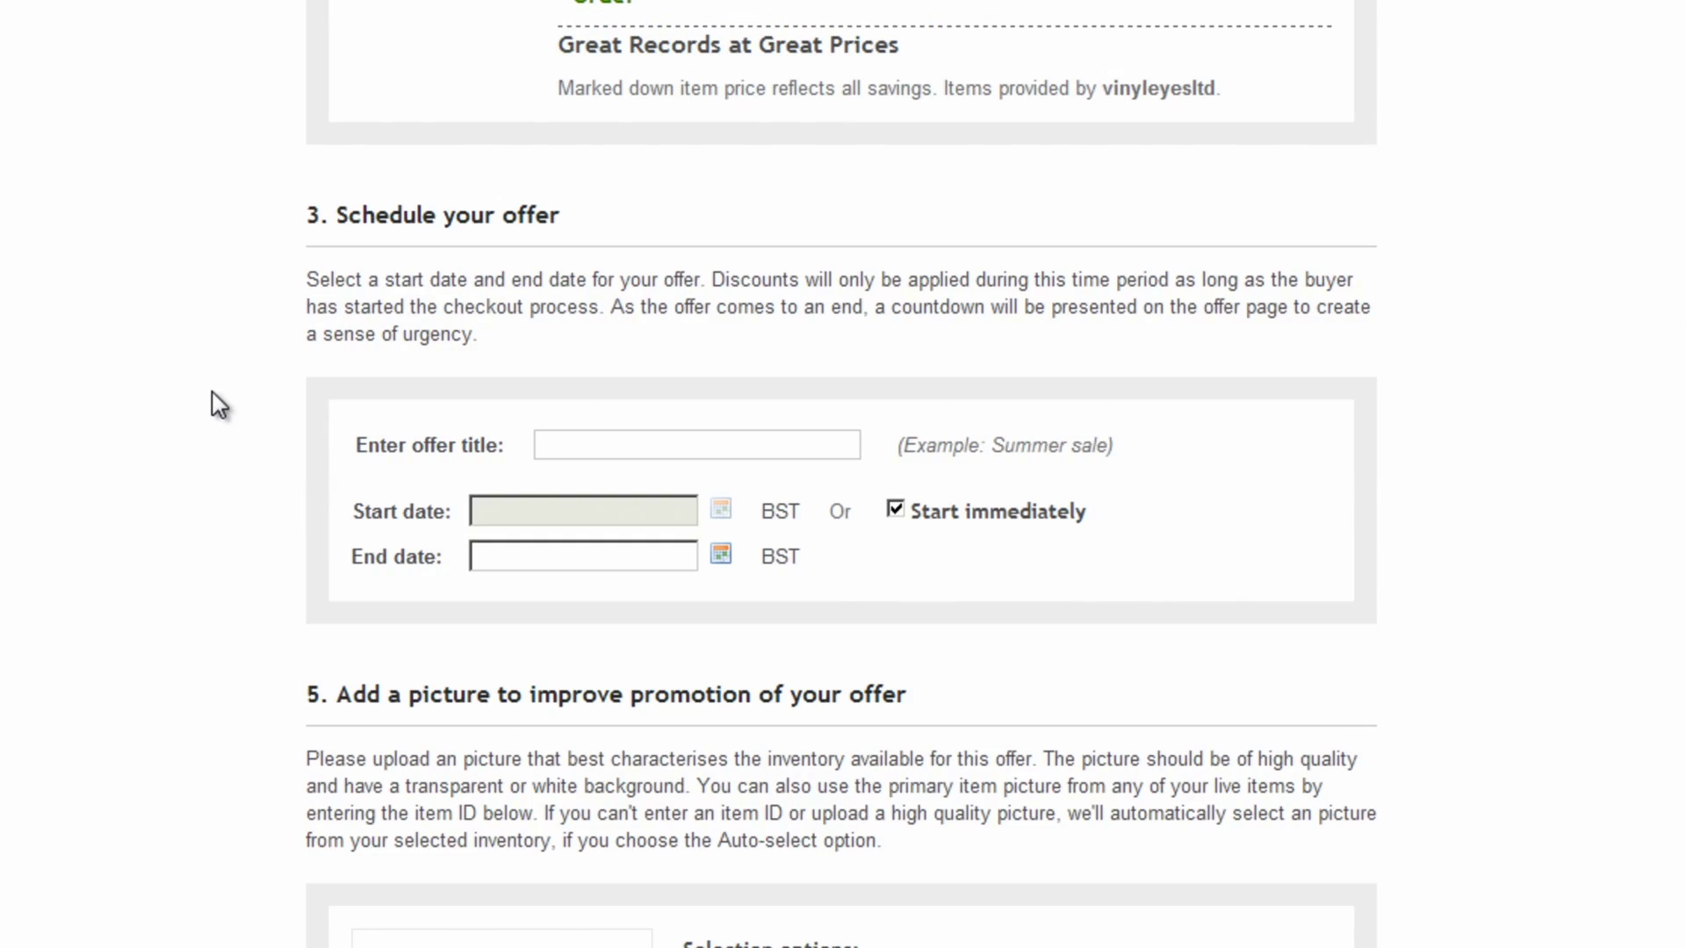
click(604, 439)
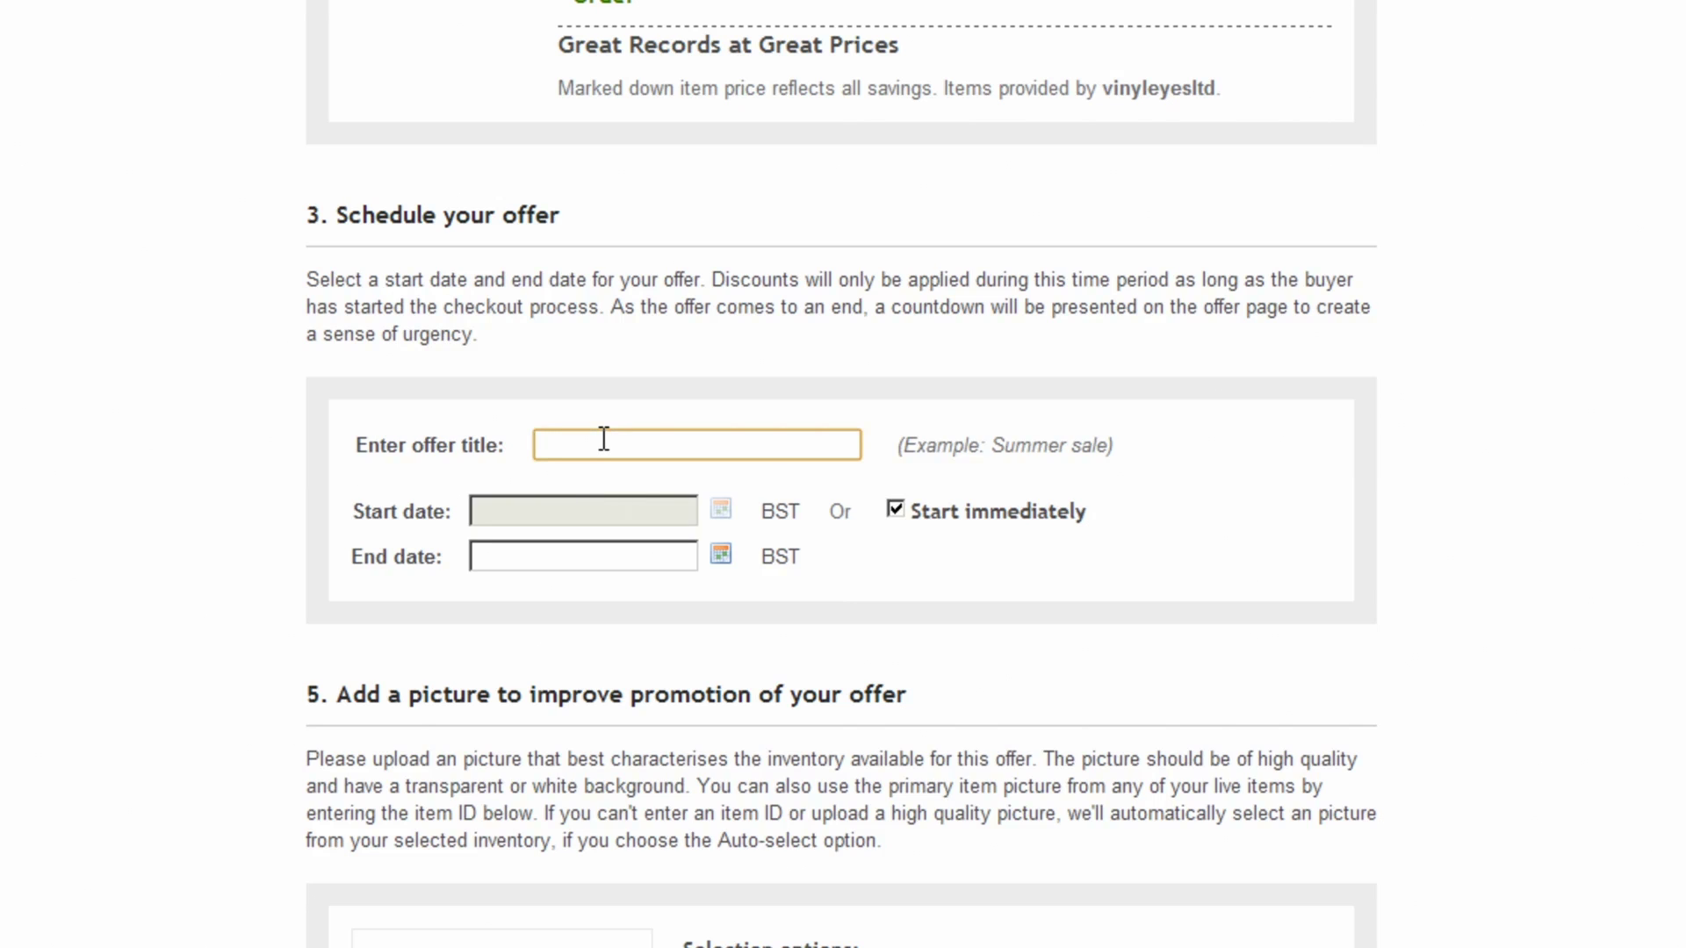
text(Record)
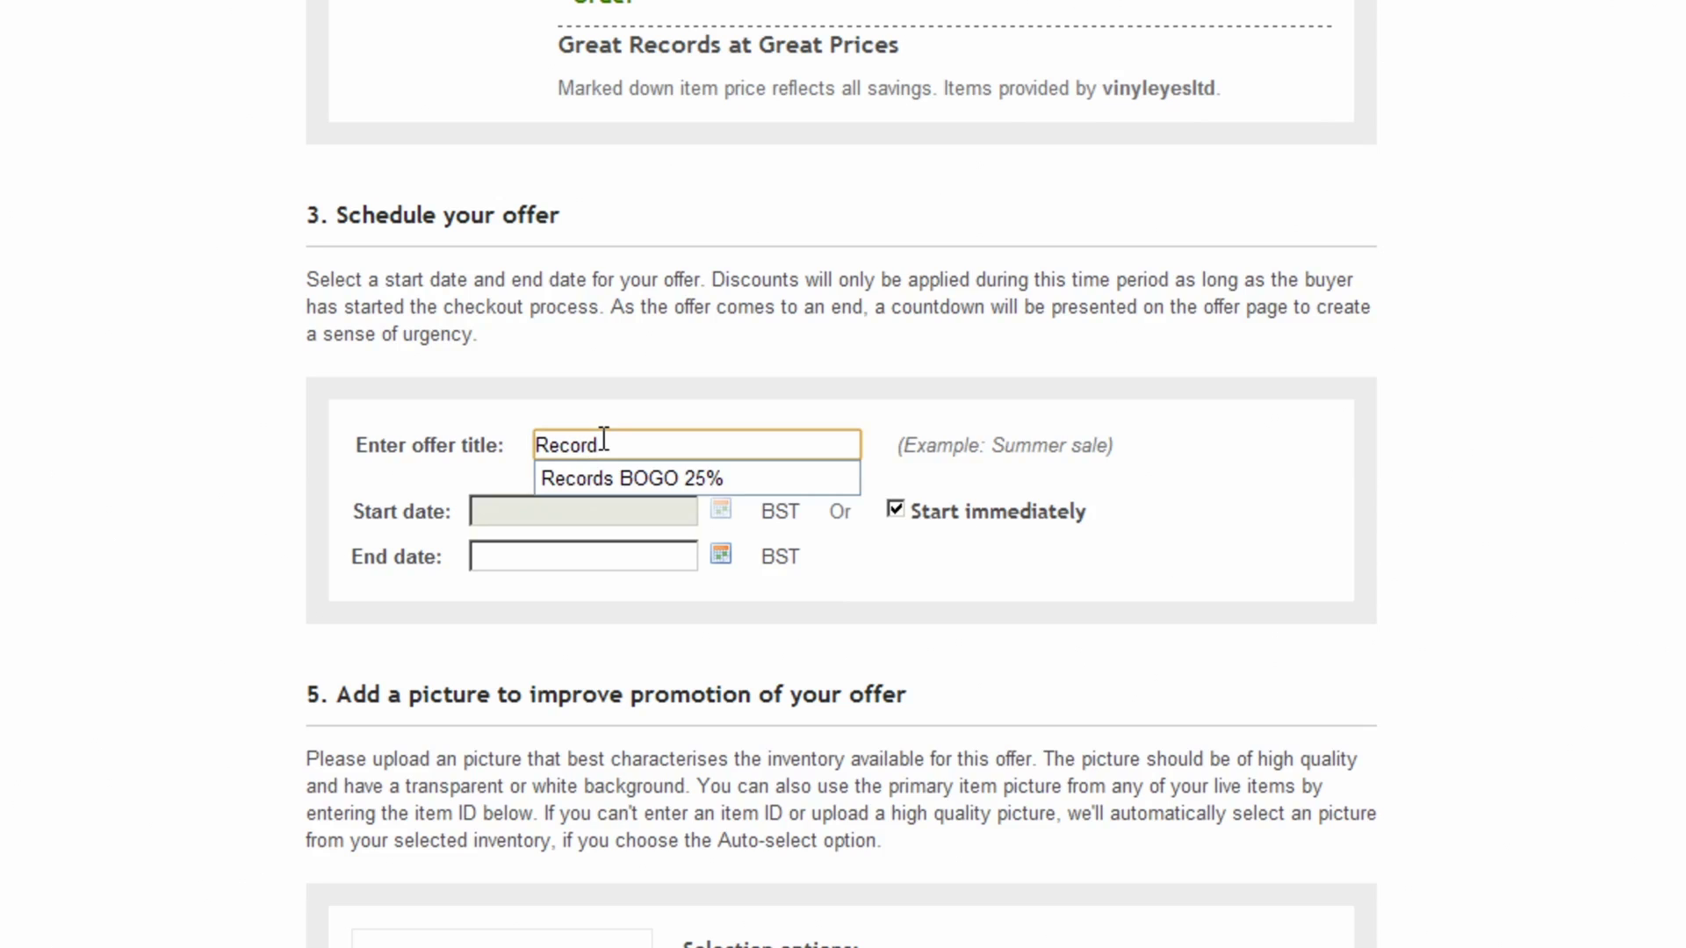
click(661, 476)
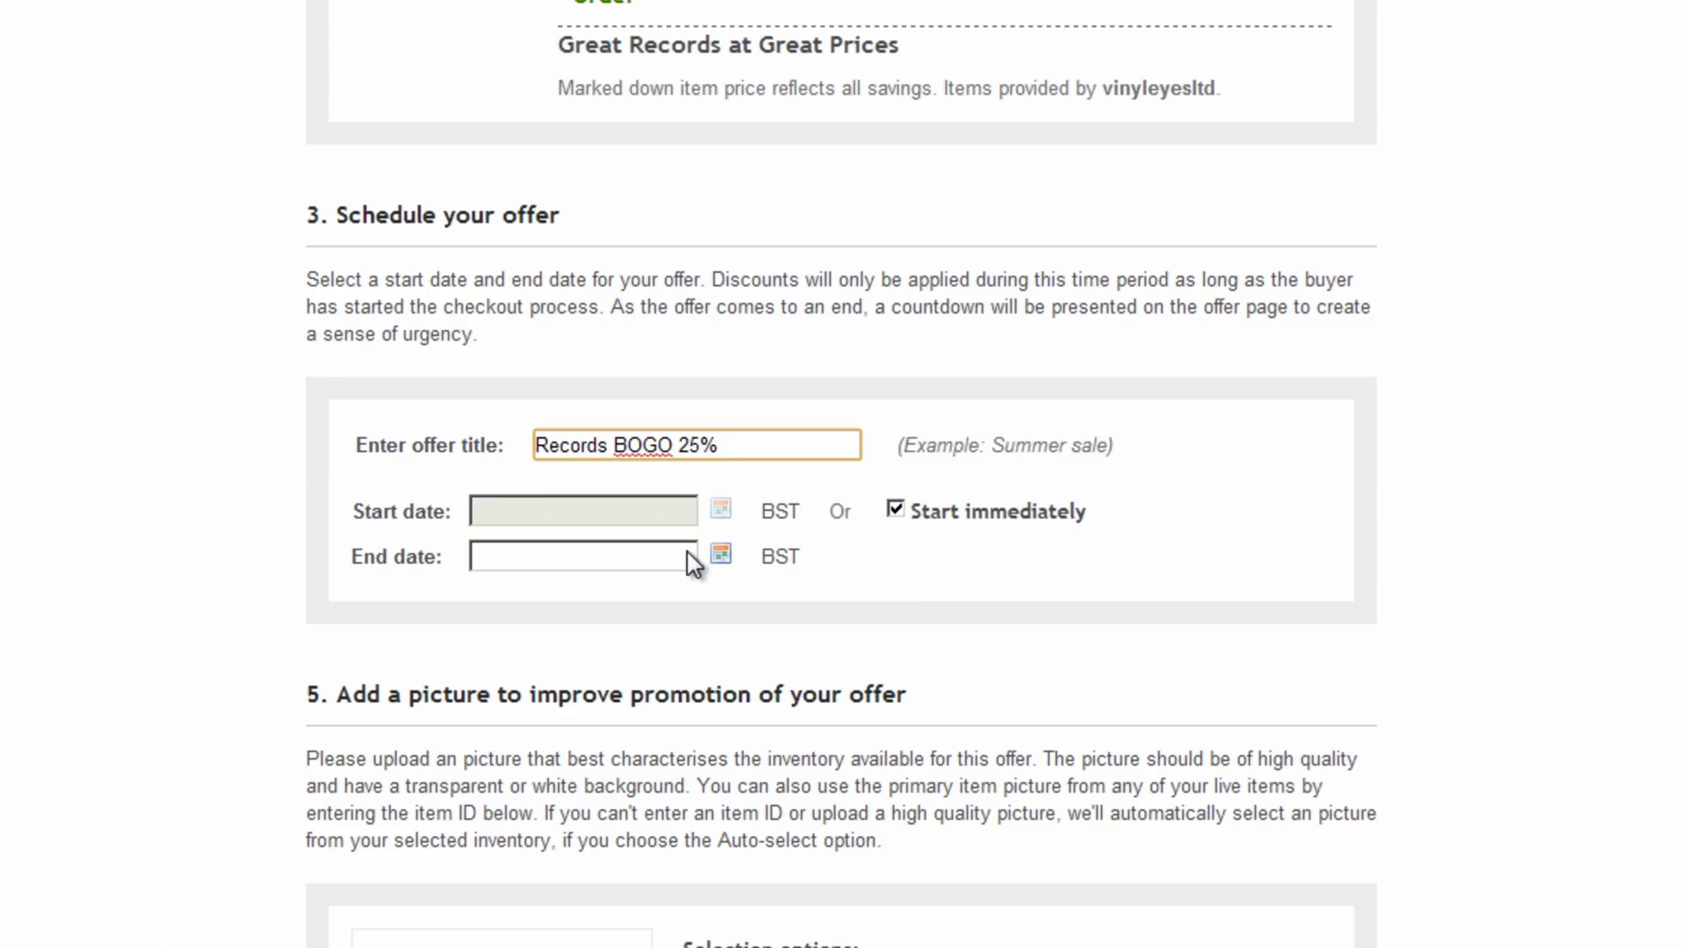
Set the offer's end date to 19 June 2013 at 12:32.
click(723, 551)
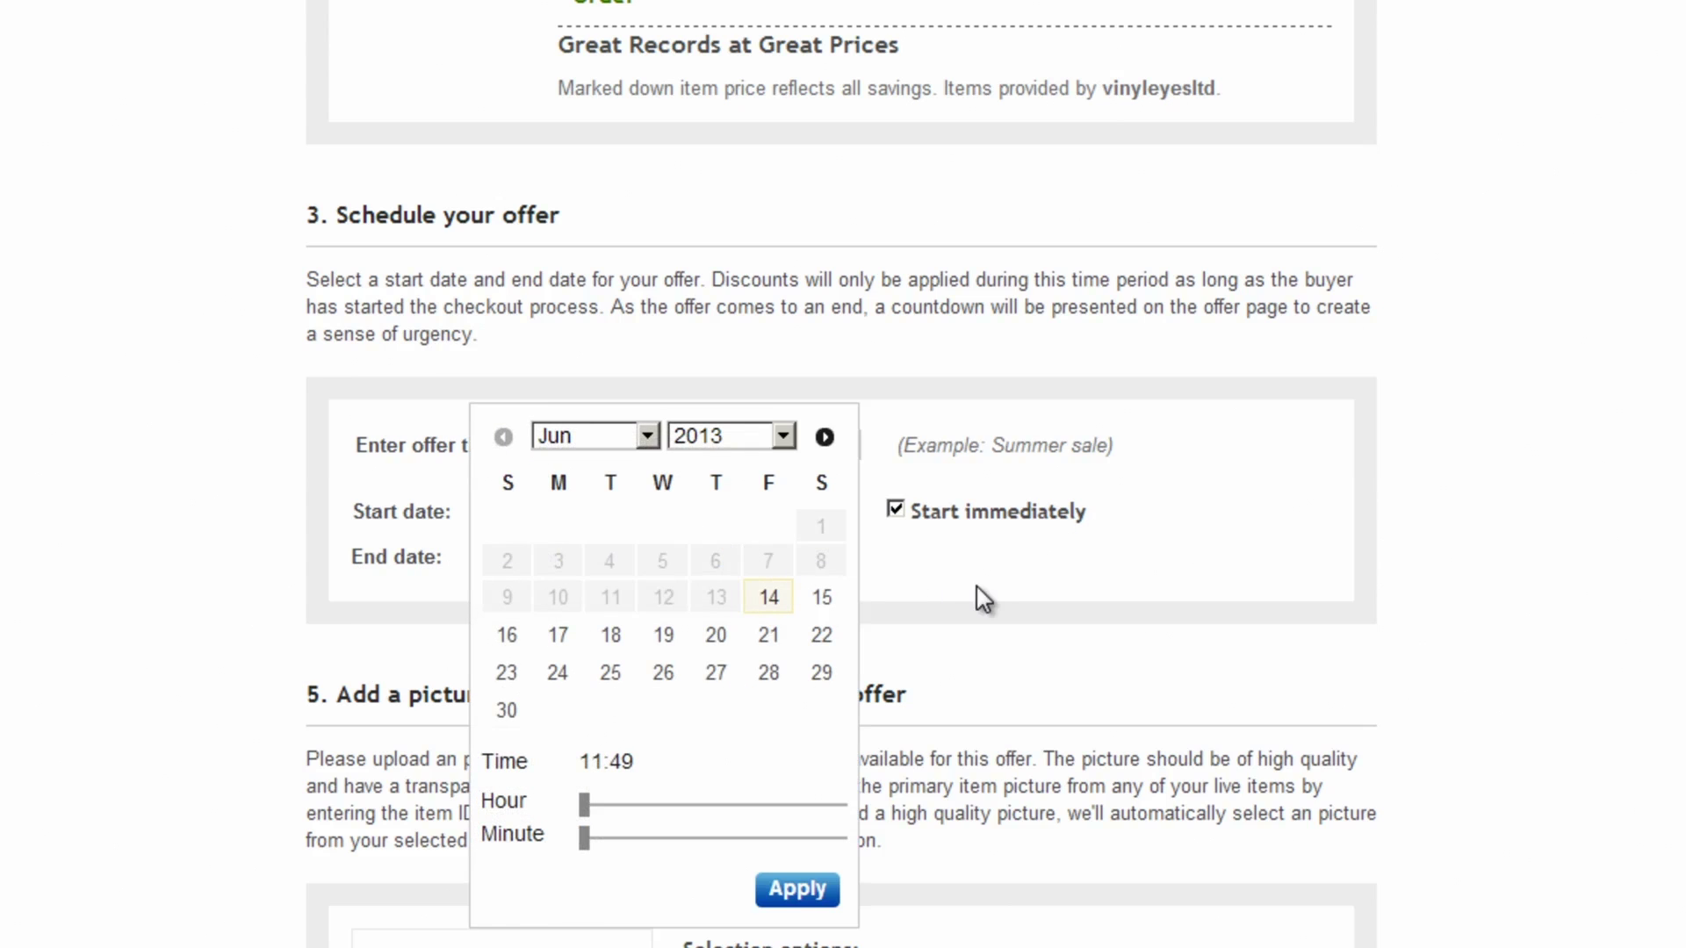
click(664, 641)
drag(711, 805, 732, 841)
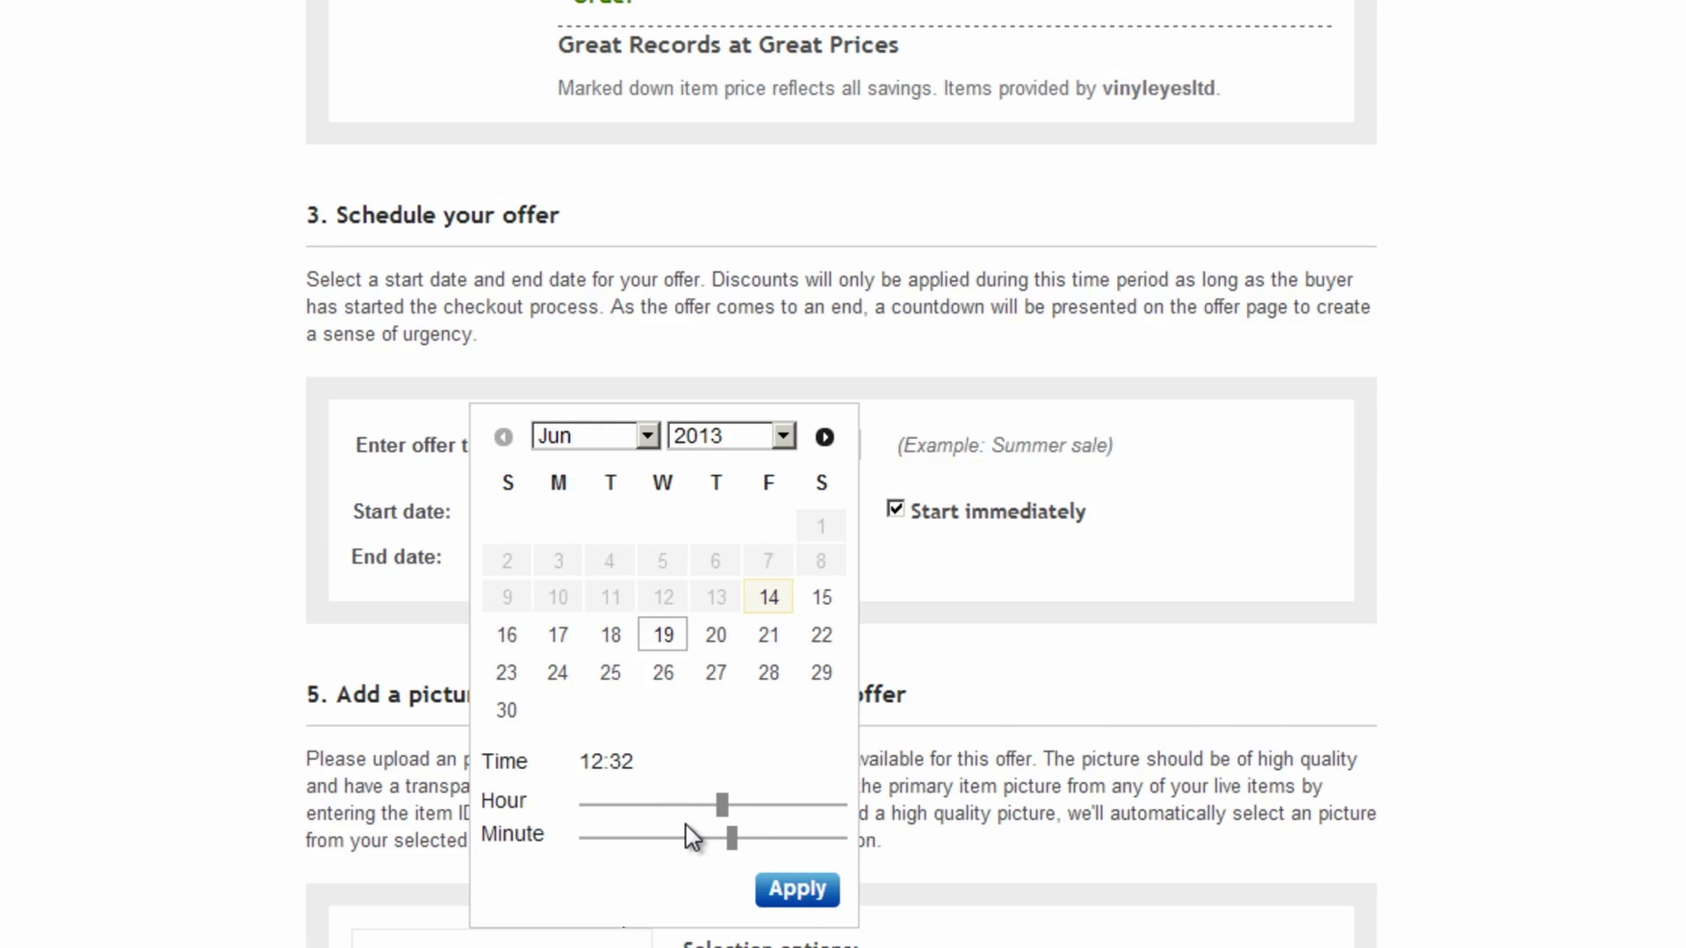
click(796, 889)
Choose Auto-select for the picture that promotes the offer.
scroll(261, 790, down, 3)
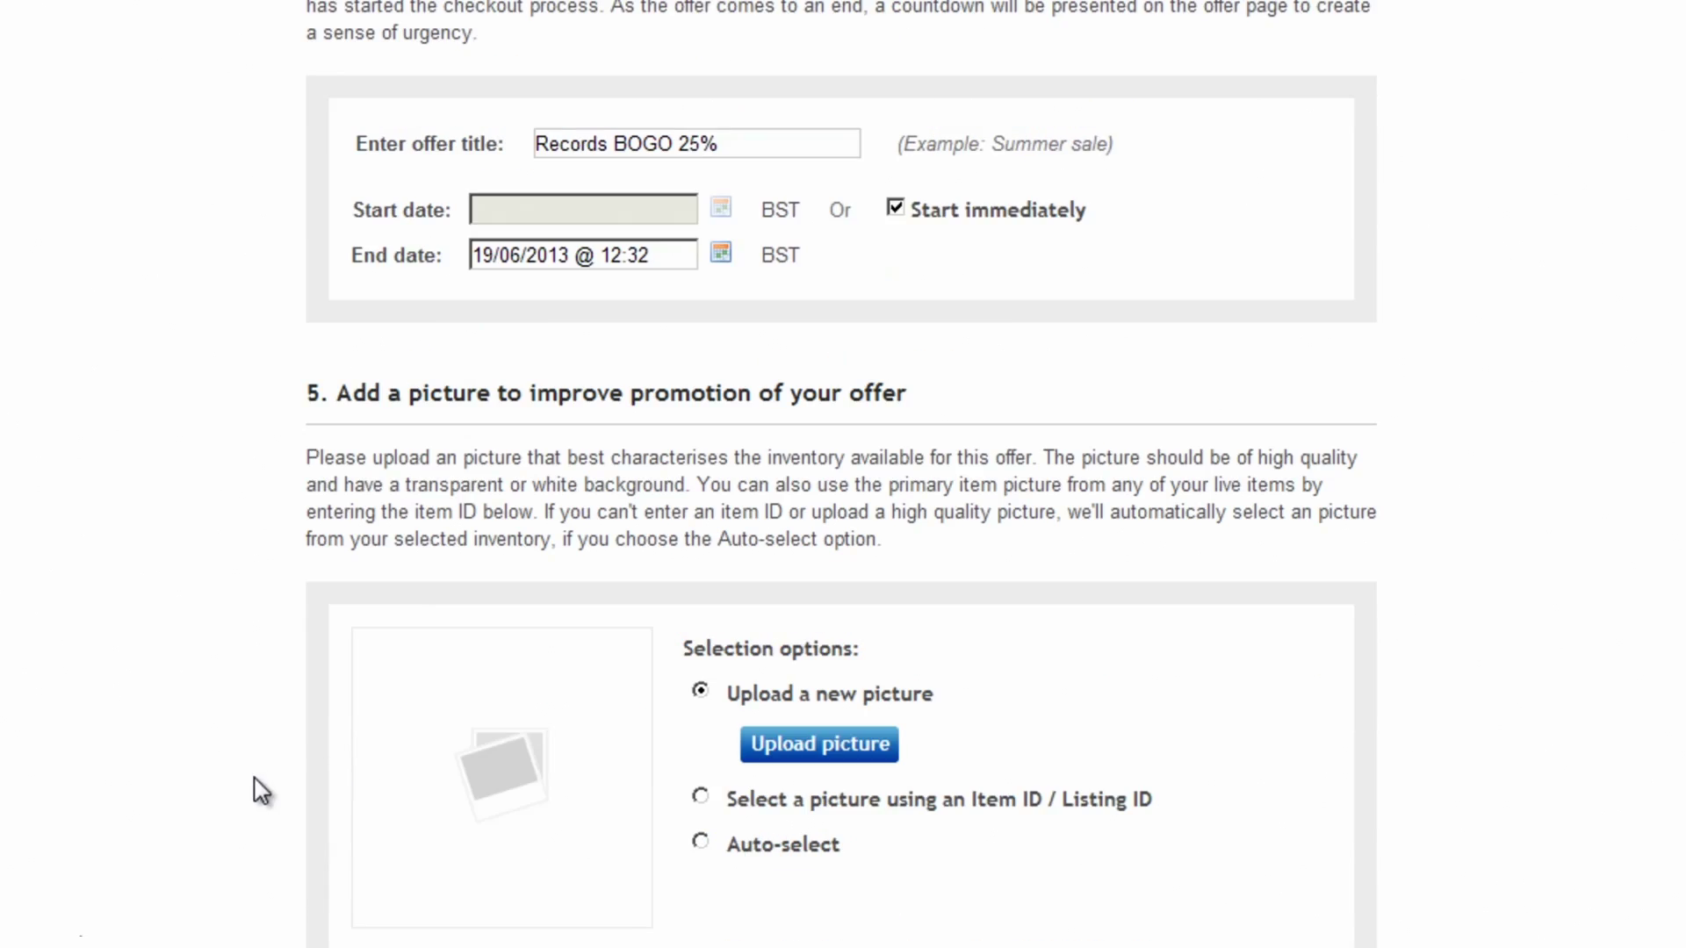
scroll(261, 790, down, 3)
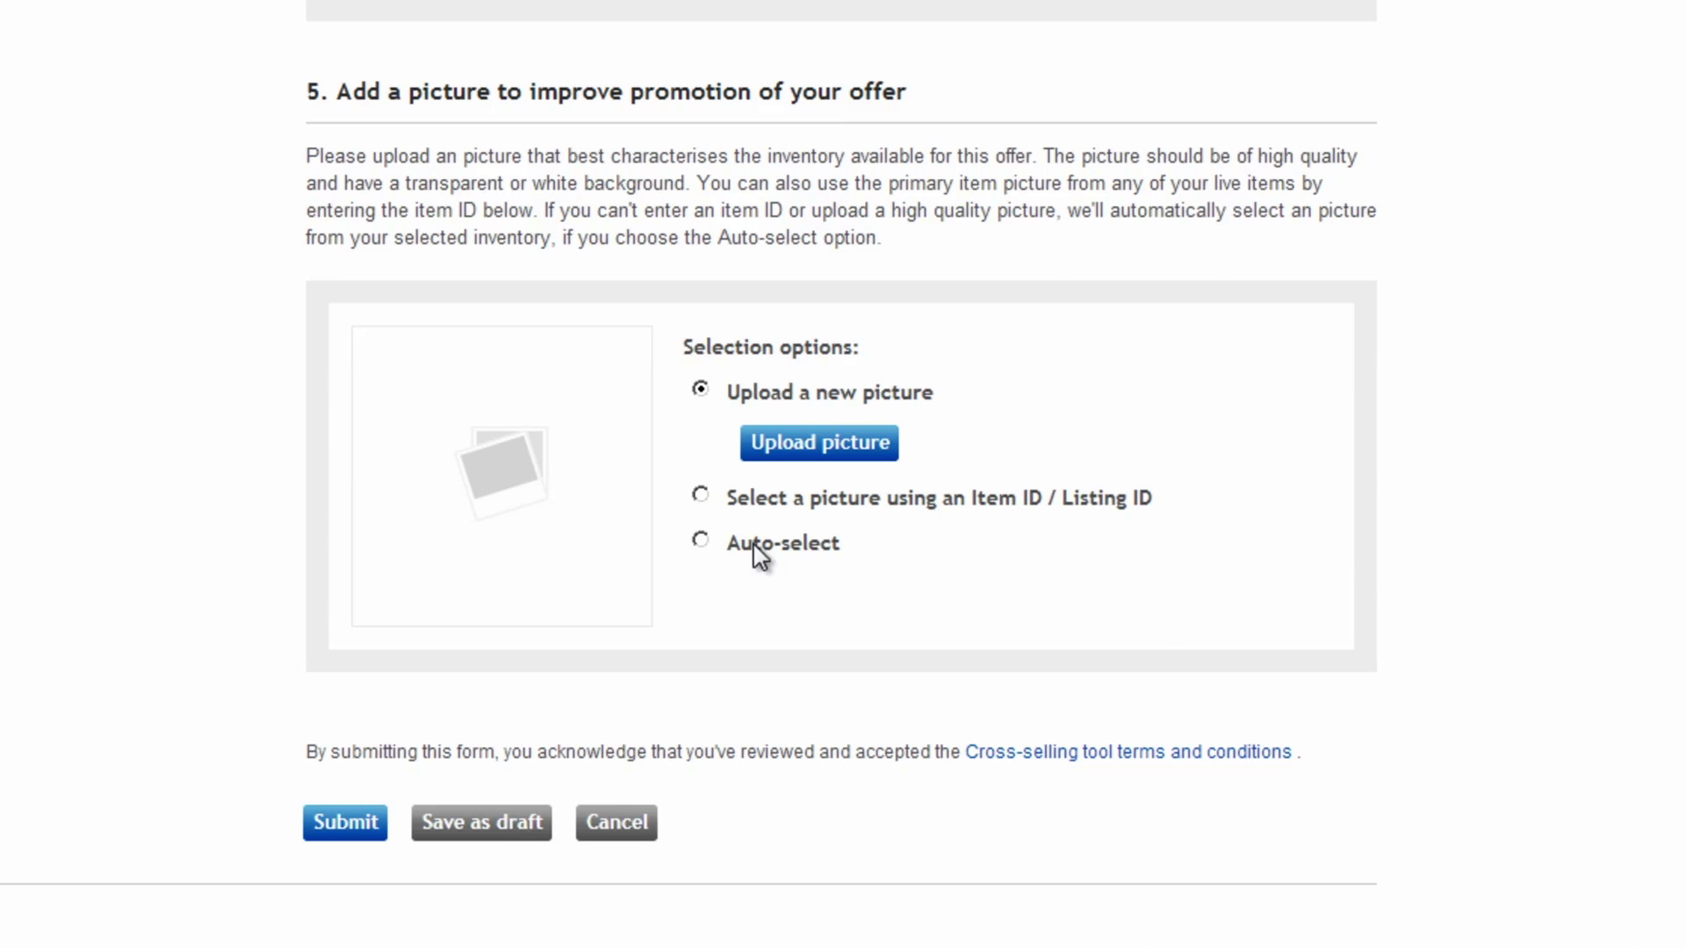
click(700, 541)
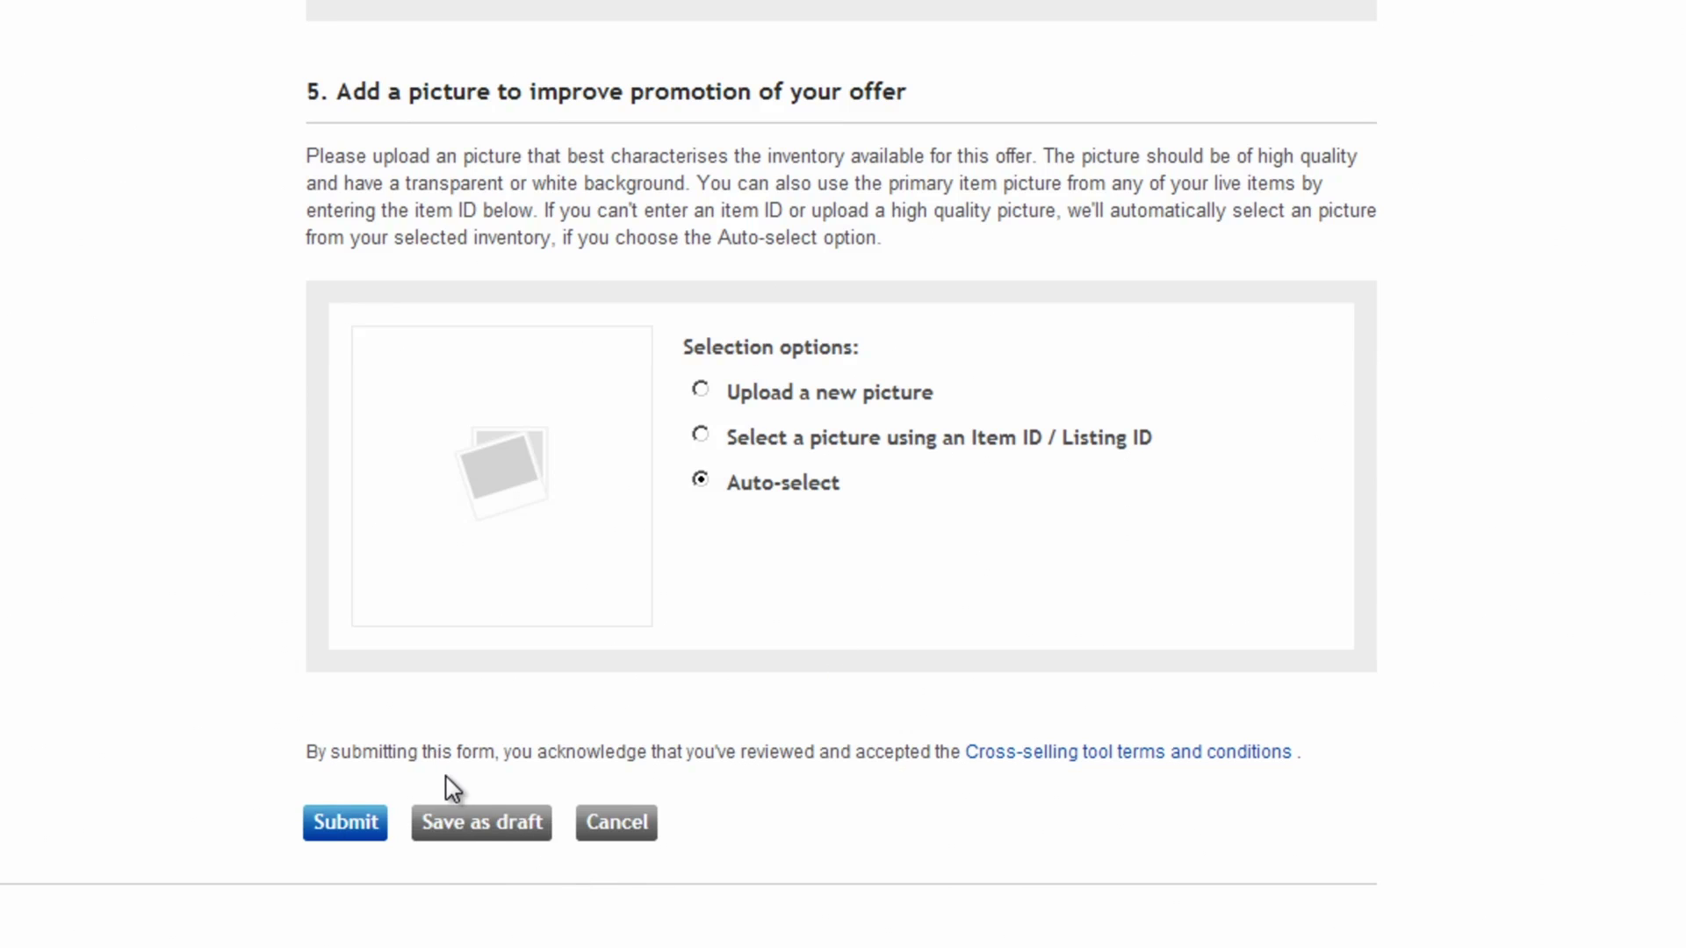
Submit the order size offer and open the buyer-facing page of "Records BOGO 25%" from the offers dashboard.
click(344, 824)
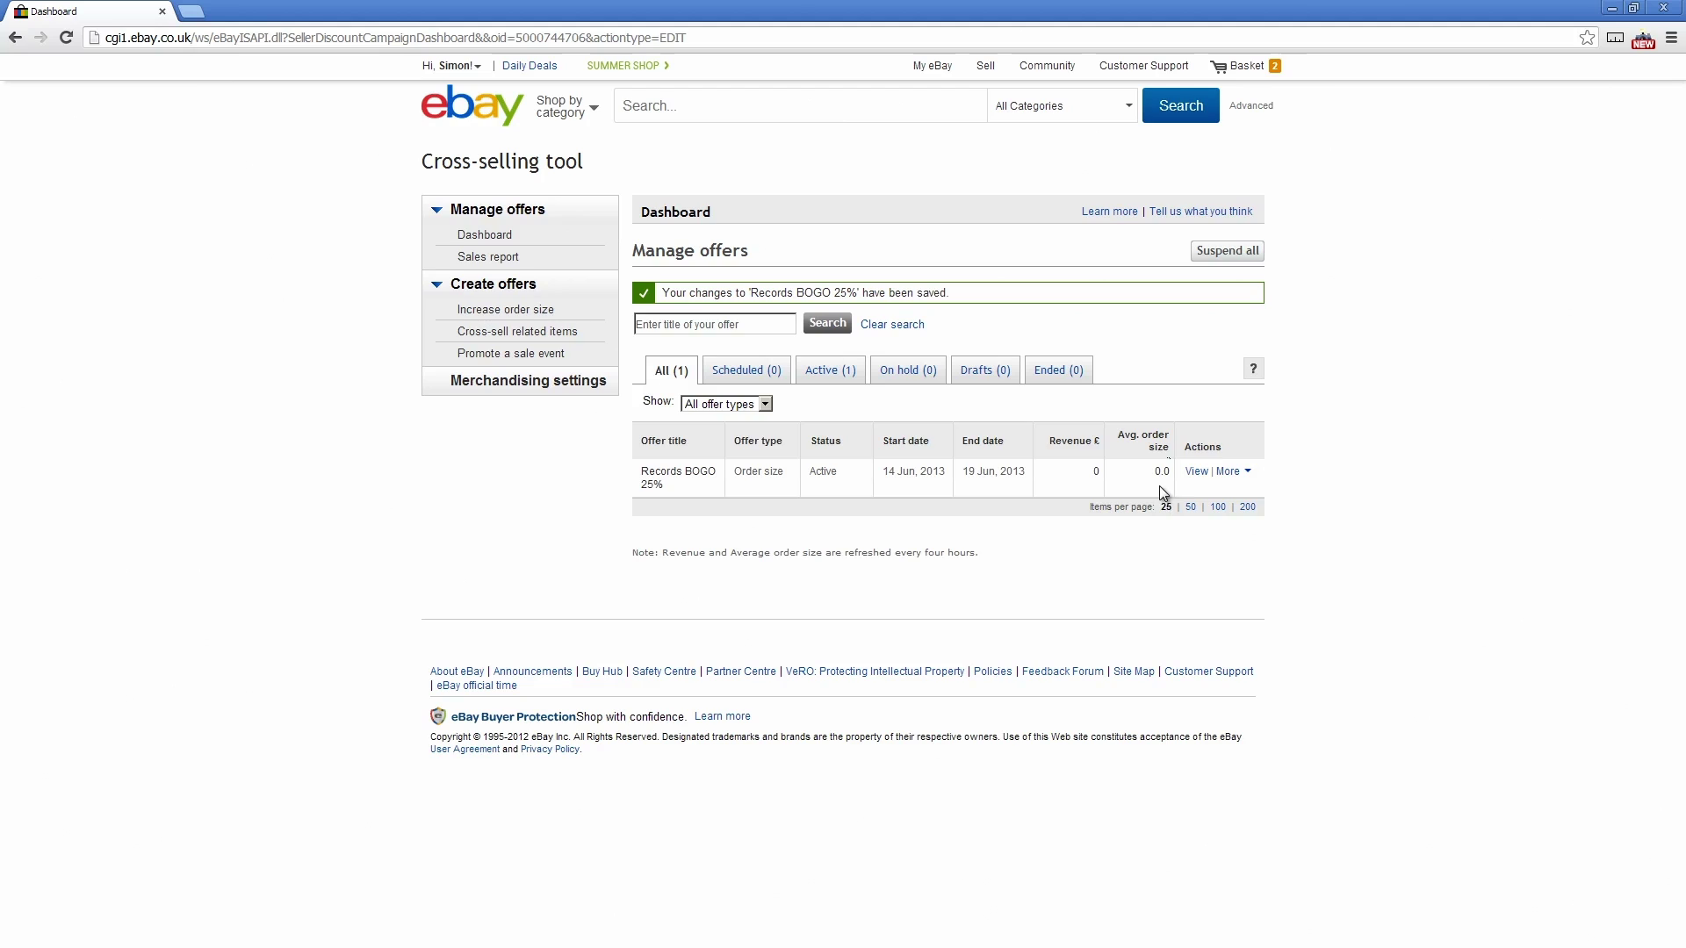
click(1250, 475)
click(1261, 554)
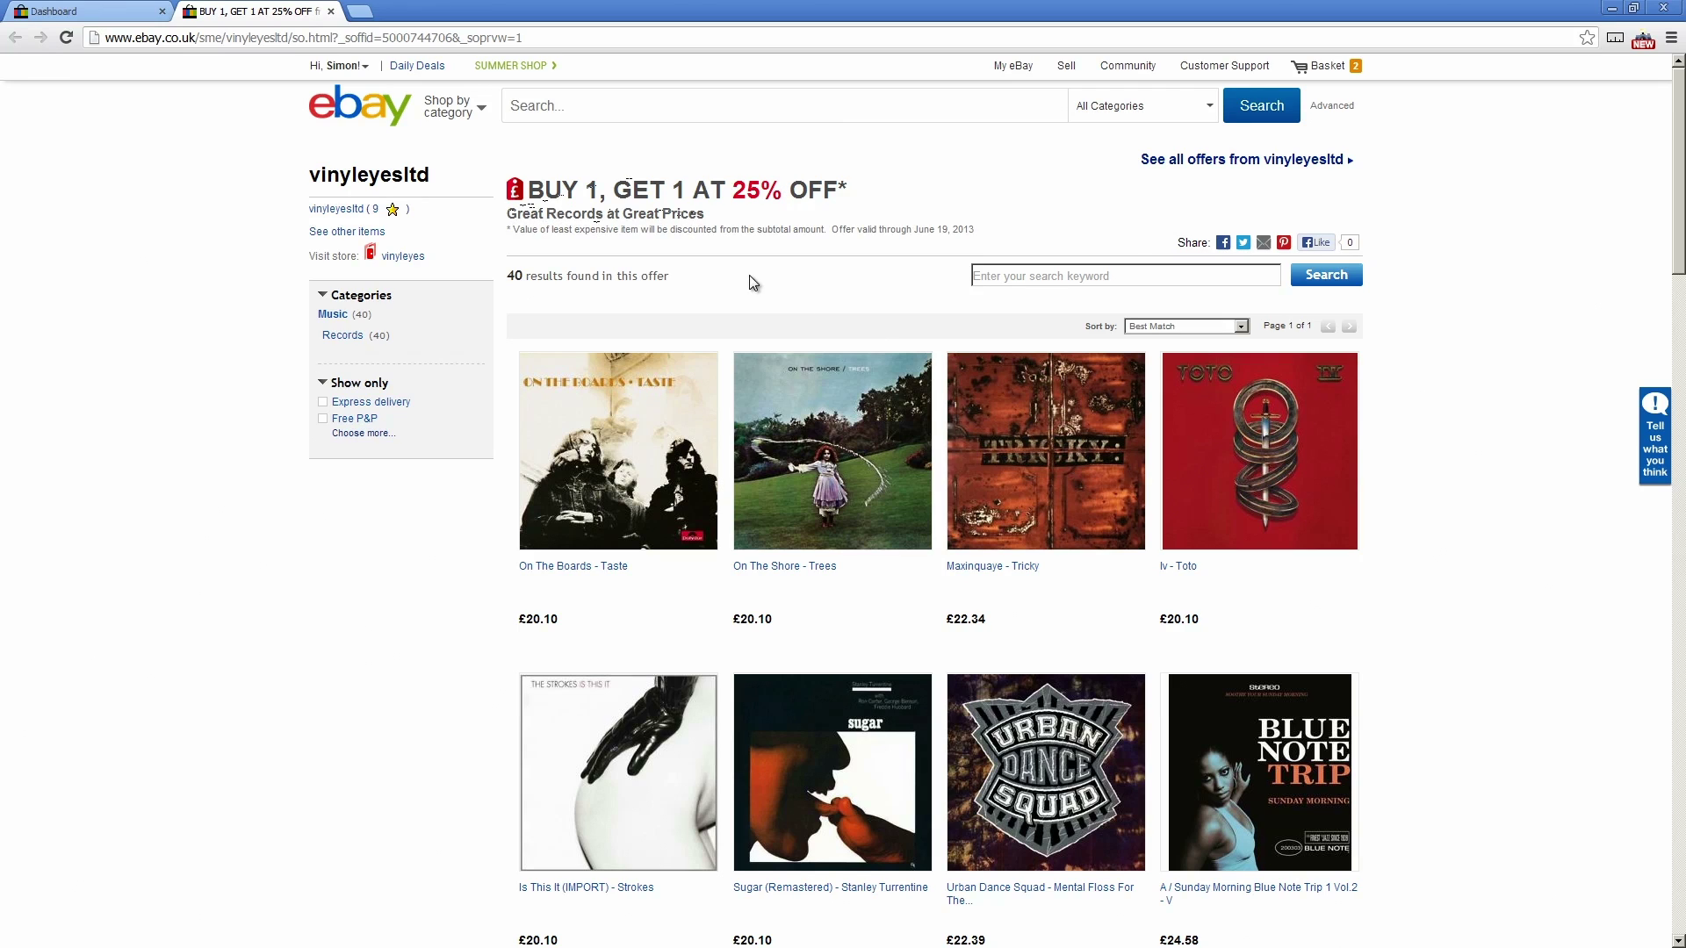
Open the full item details of "Is This It (IMPORT) - Strokes" from the offer page and examine how the listing promotes the offer.
mouse_move(1679, 250)
mouse_down()
mouse_move(1681, 619)
mouse_move(1679, 251)
mouse_up()
click(579, 782)
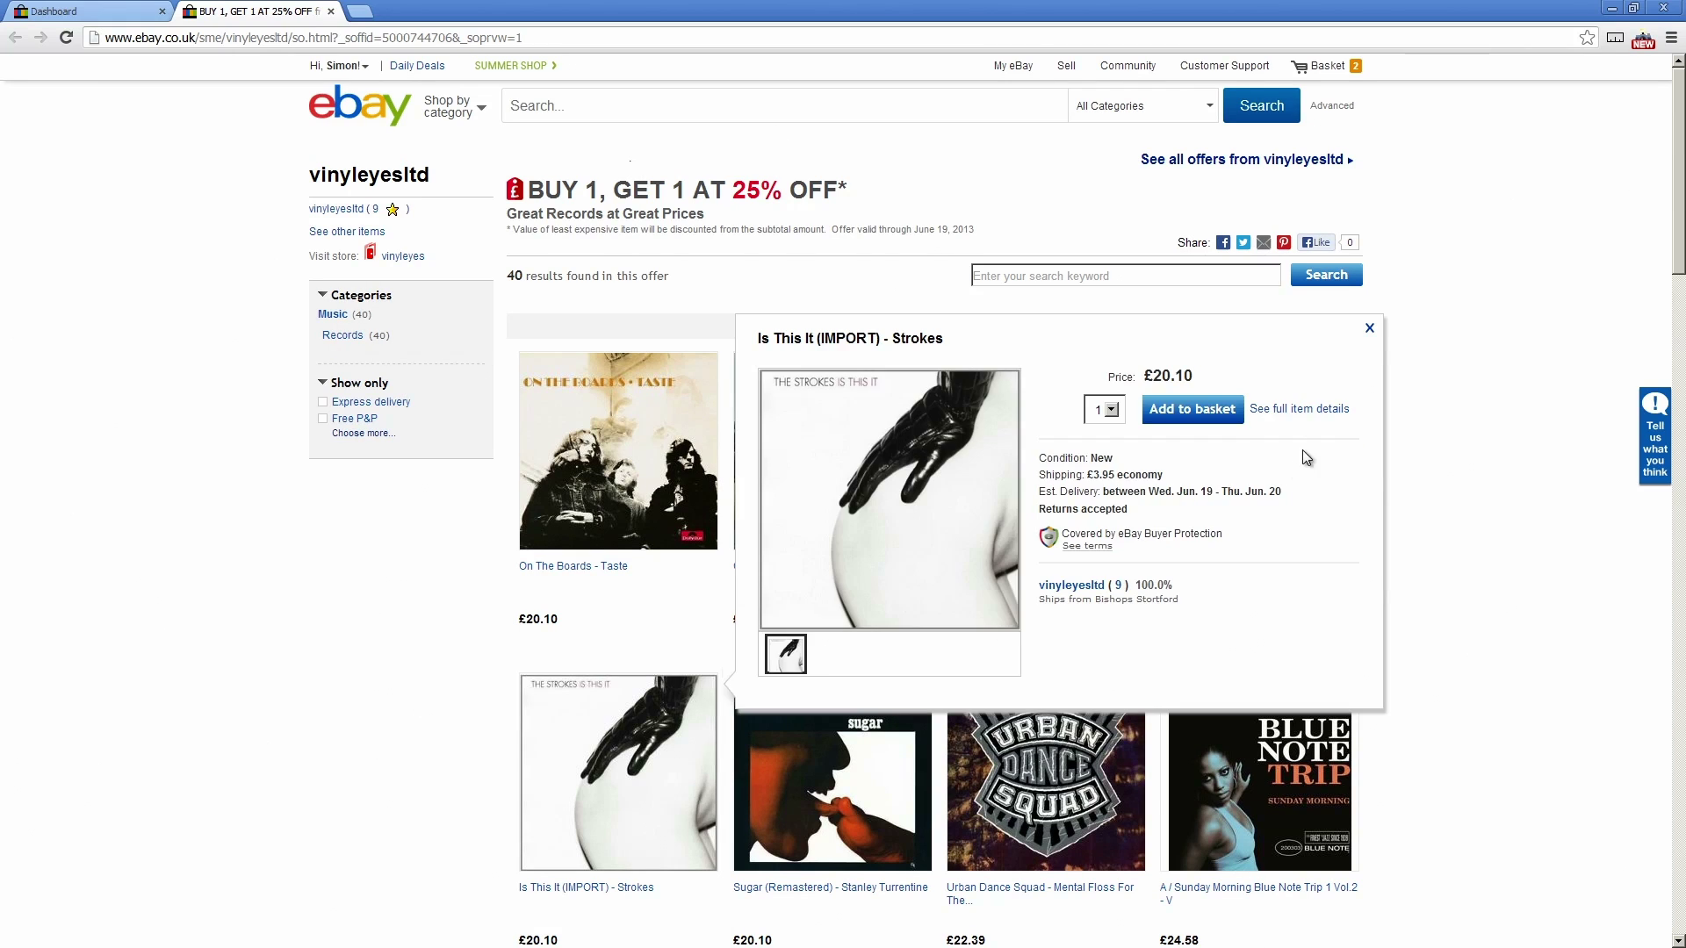
click(1312, 406)
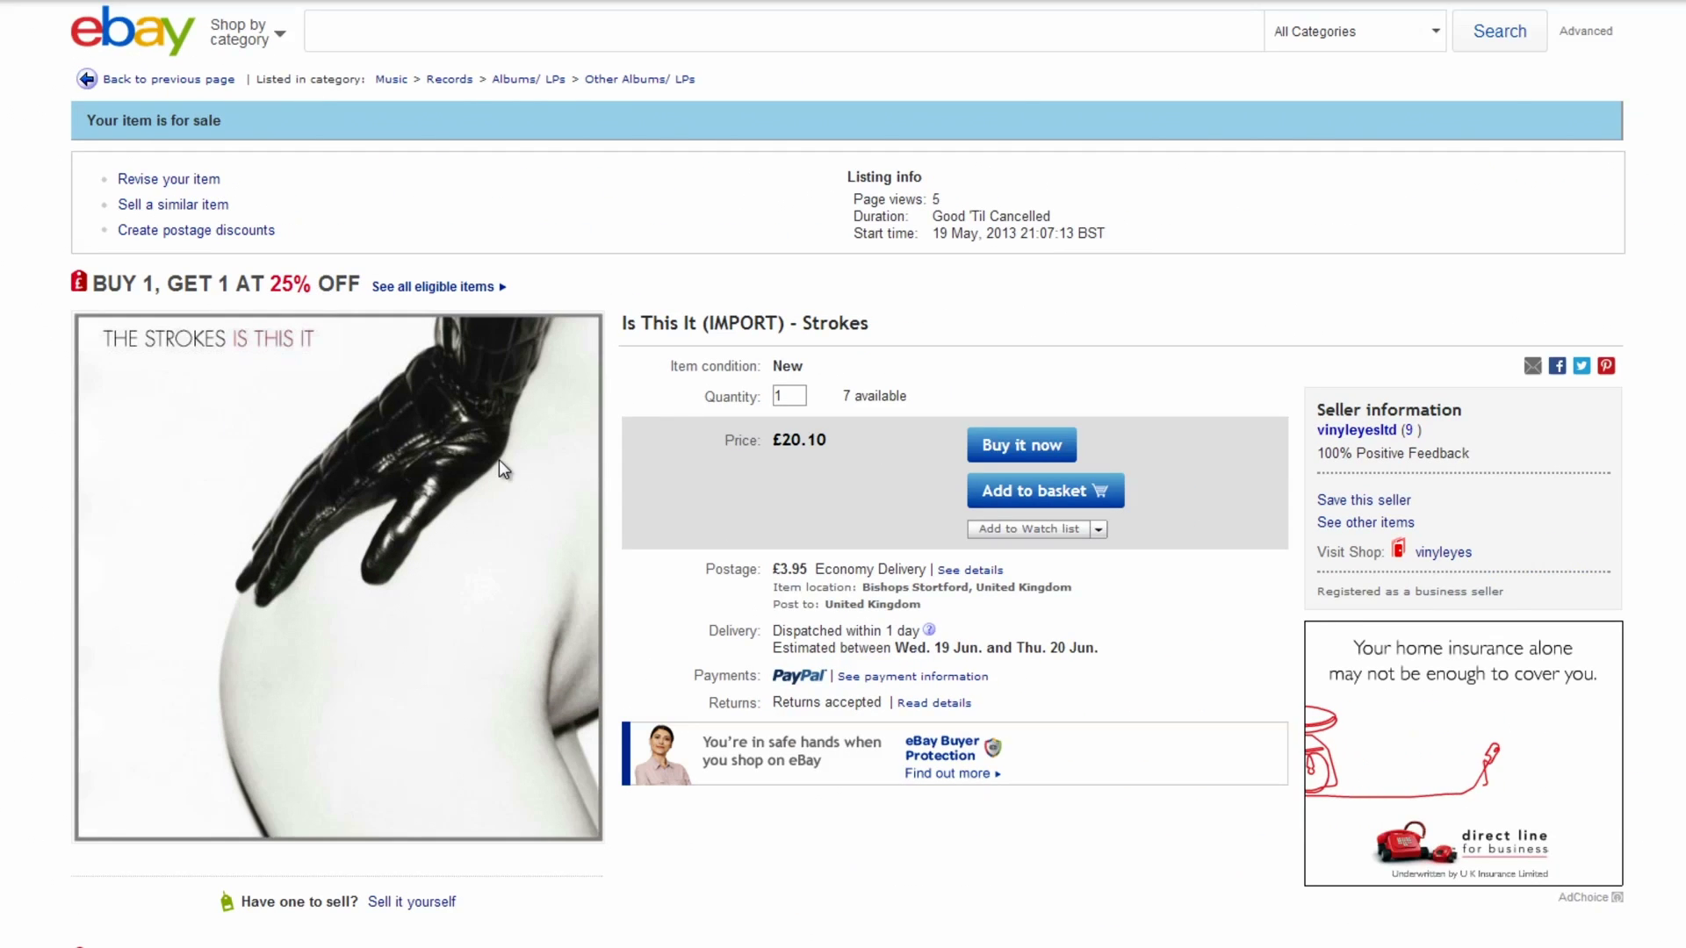
scroll(646, 555, down, 5)
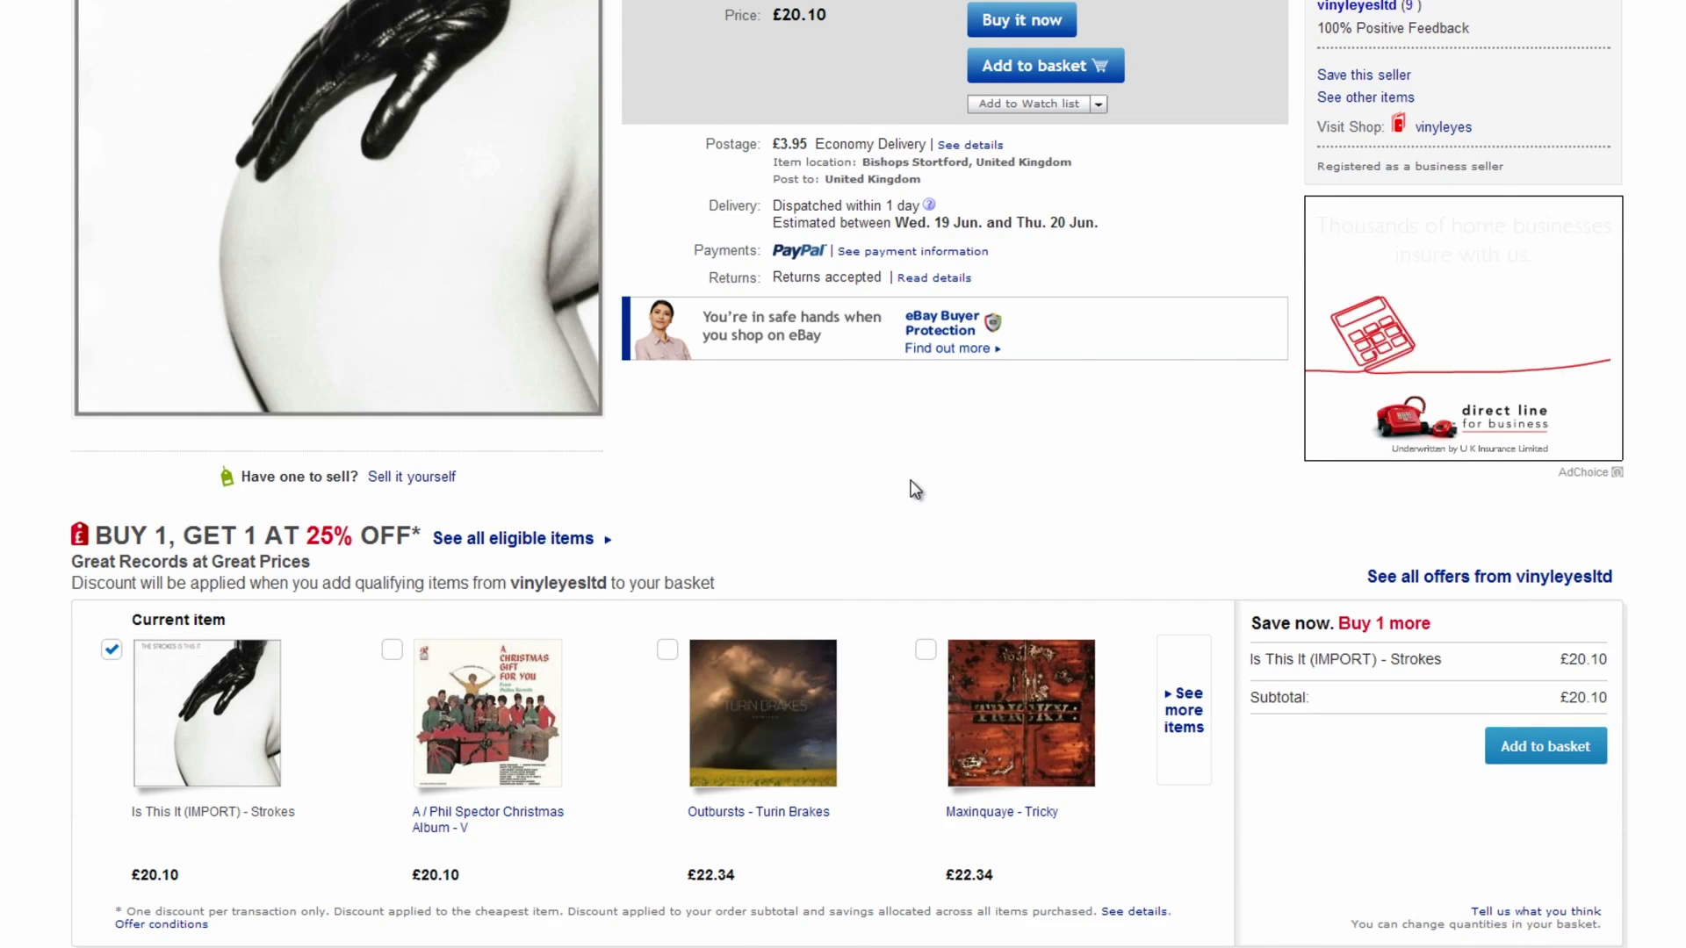
scroll(911, 489, down, 2)
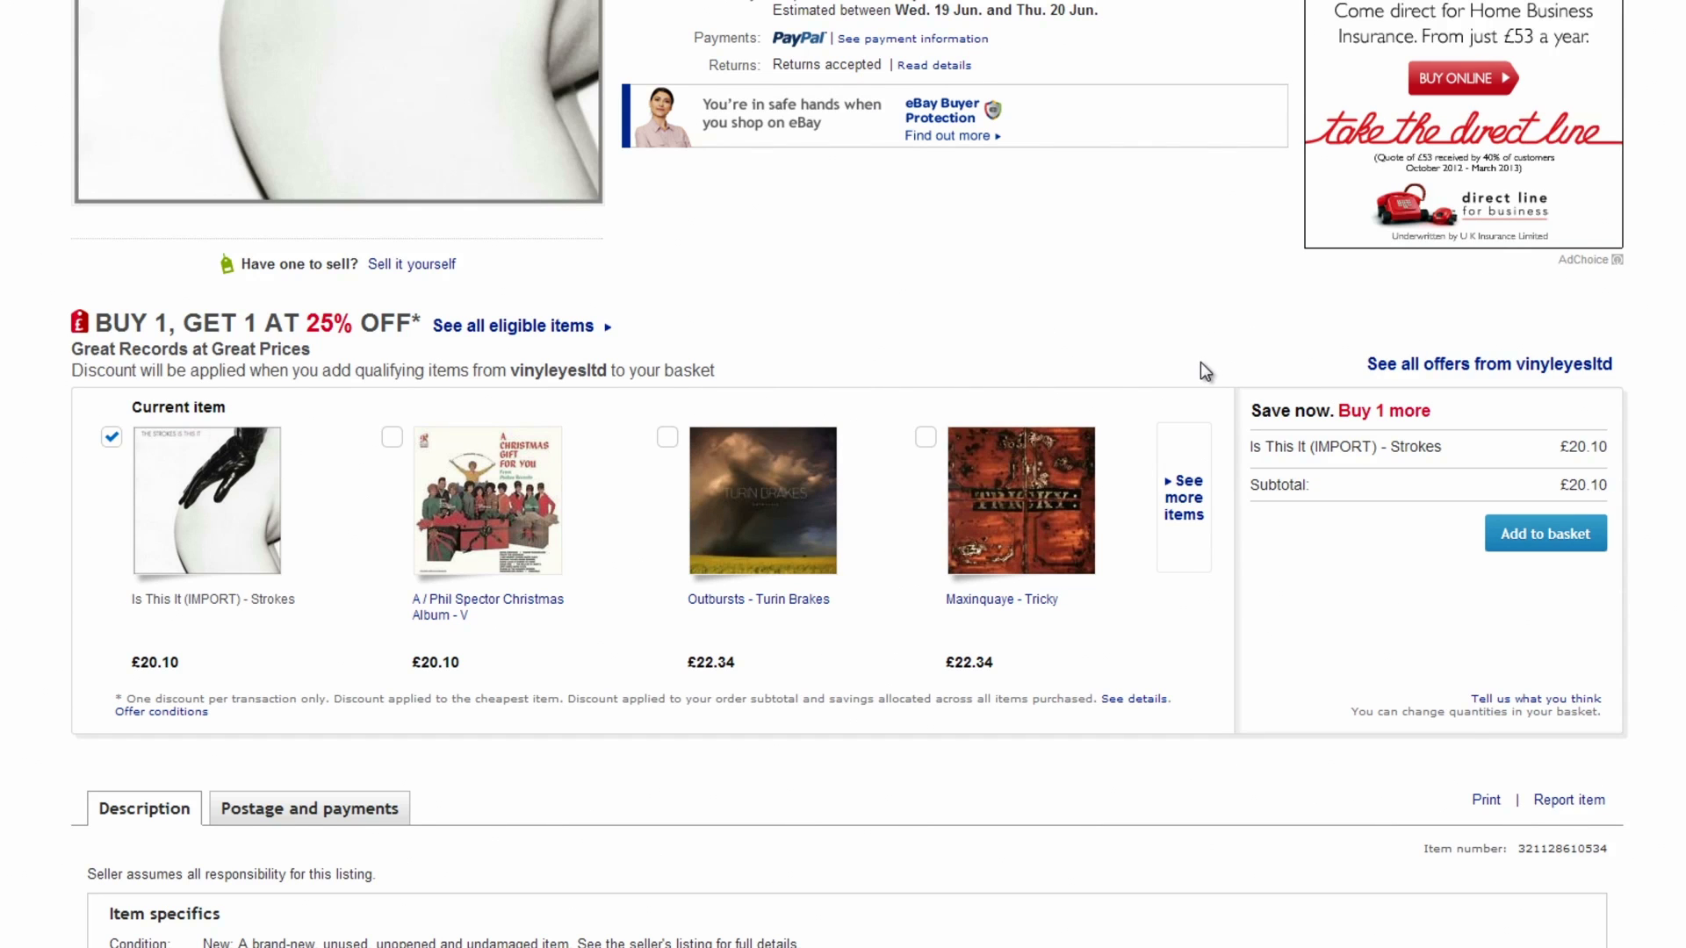
scroll(1215, 365, up, 5)
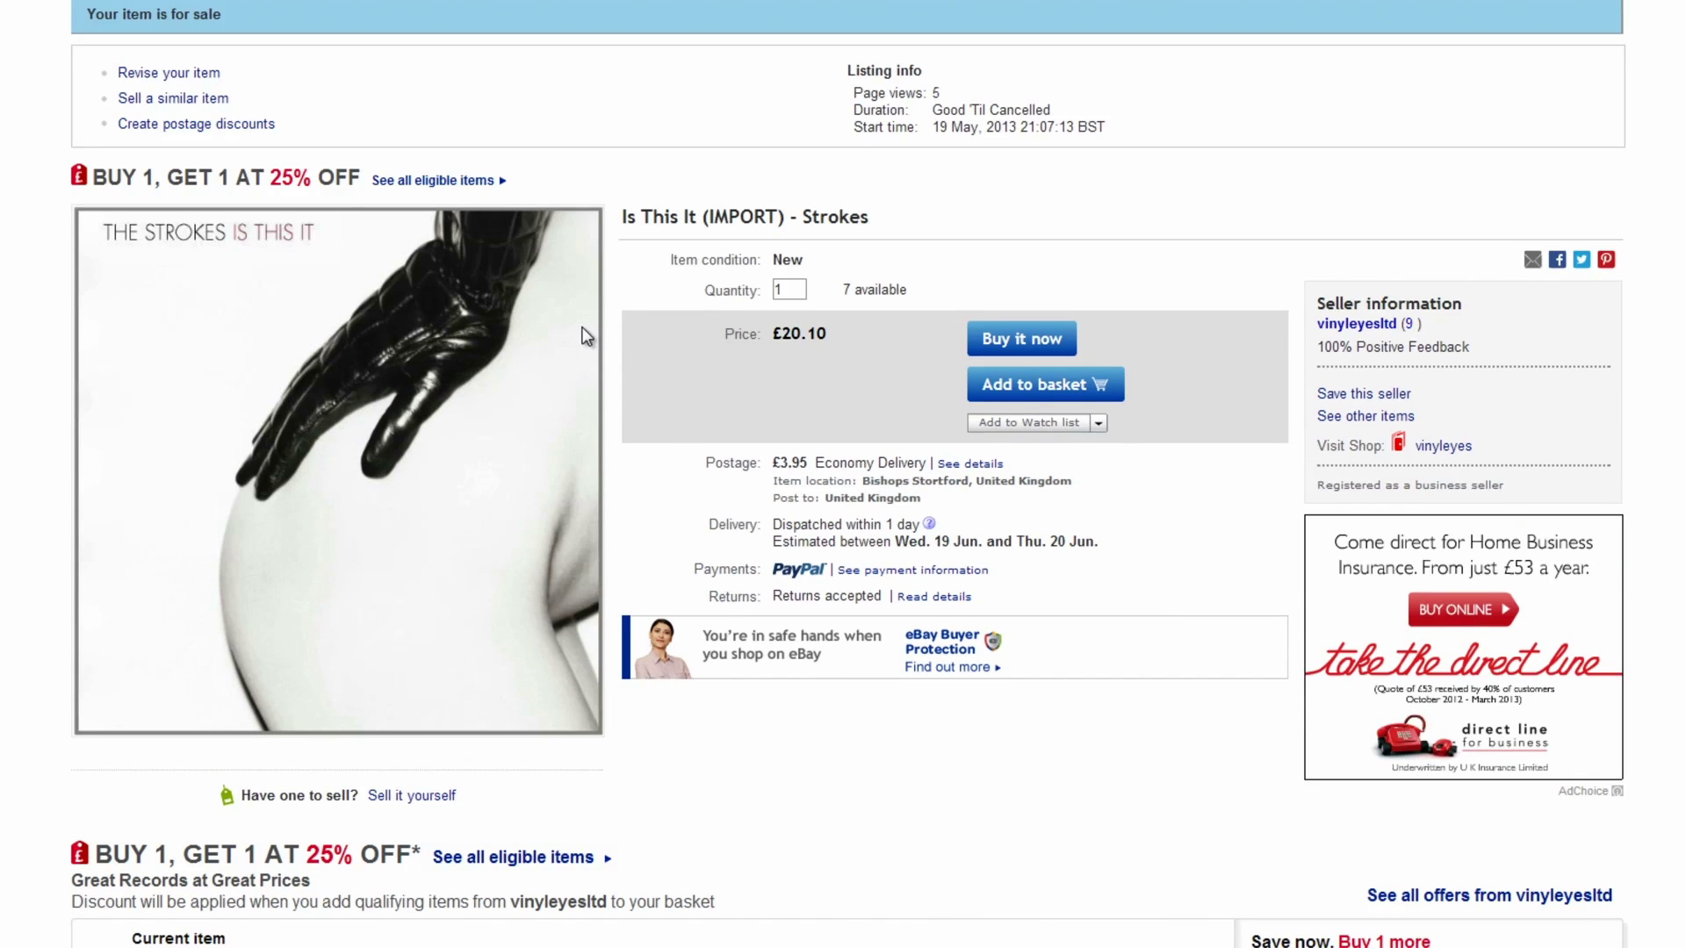